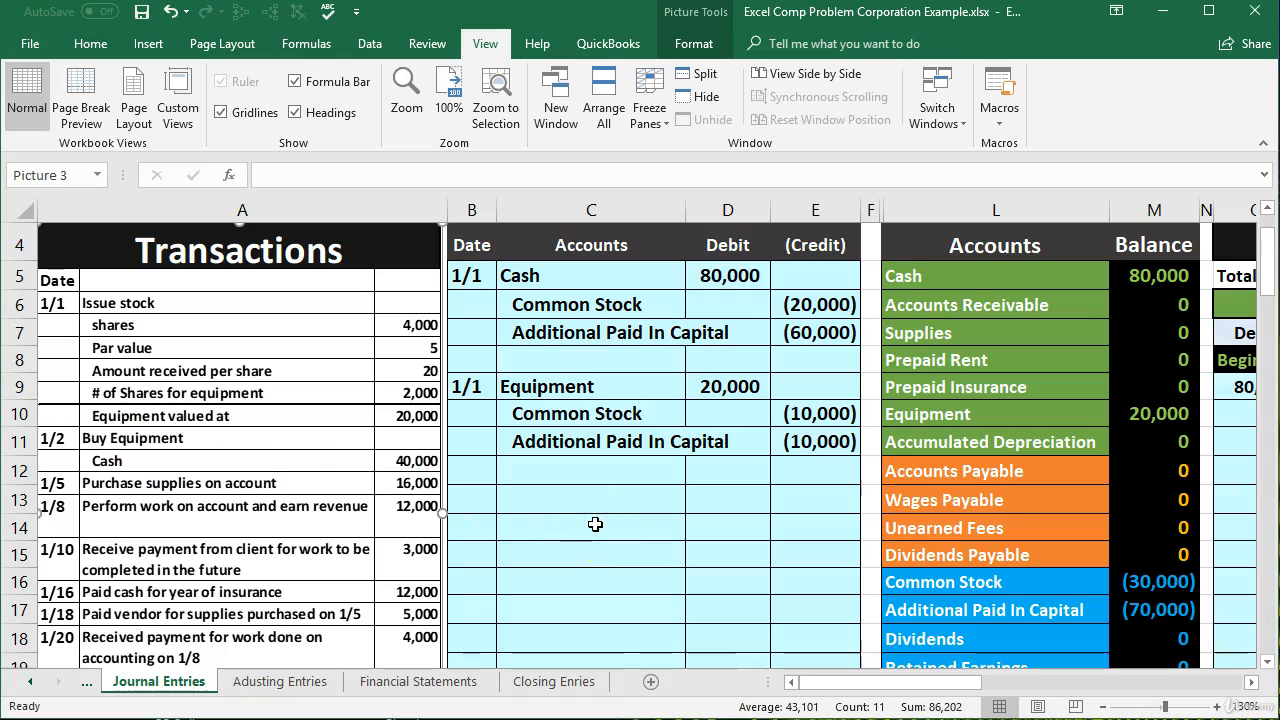
Step: Enter the date 1/2 in cell B13 to start the equipment purchase journal entry
left_click(595, 524)
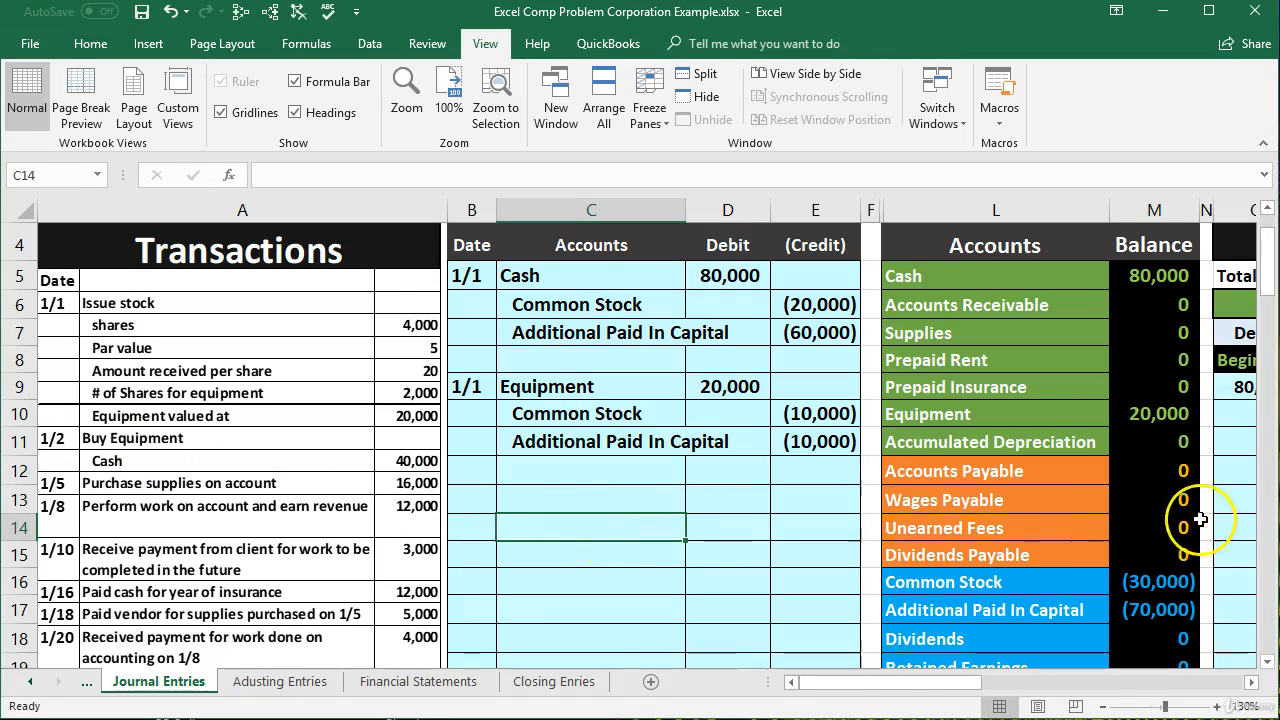
scroll(1195, 520, "up", 1)
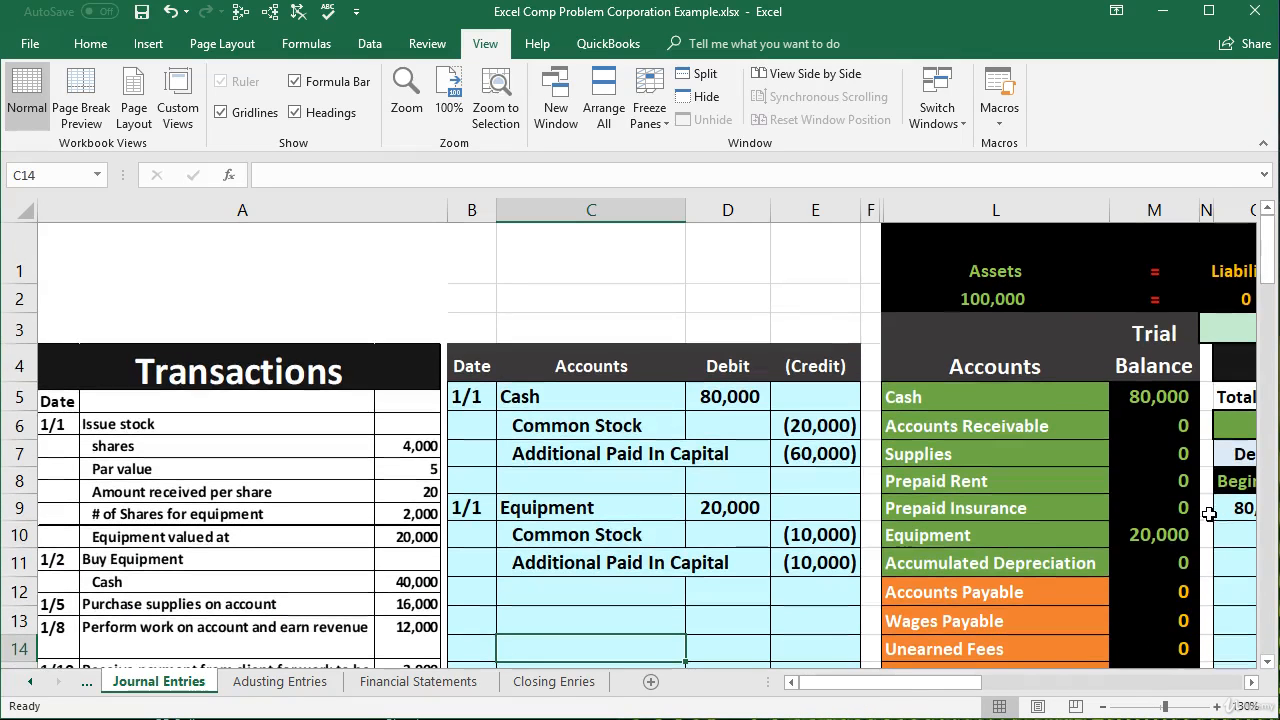
scroll(514, 540, "down", 1)
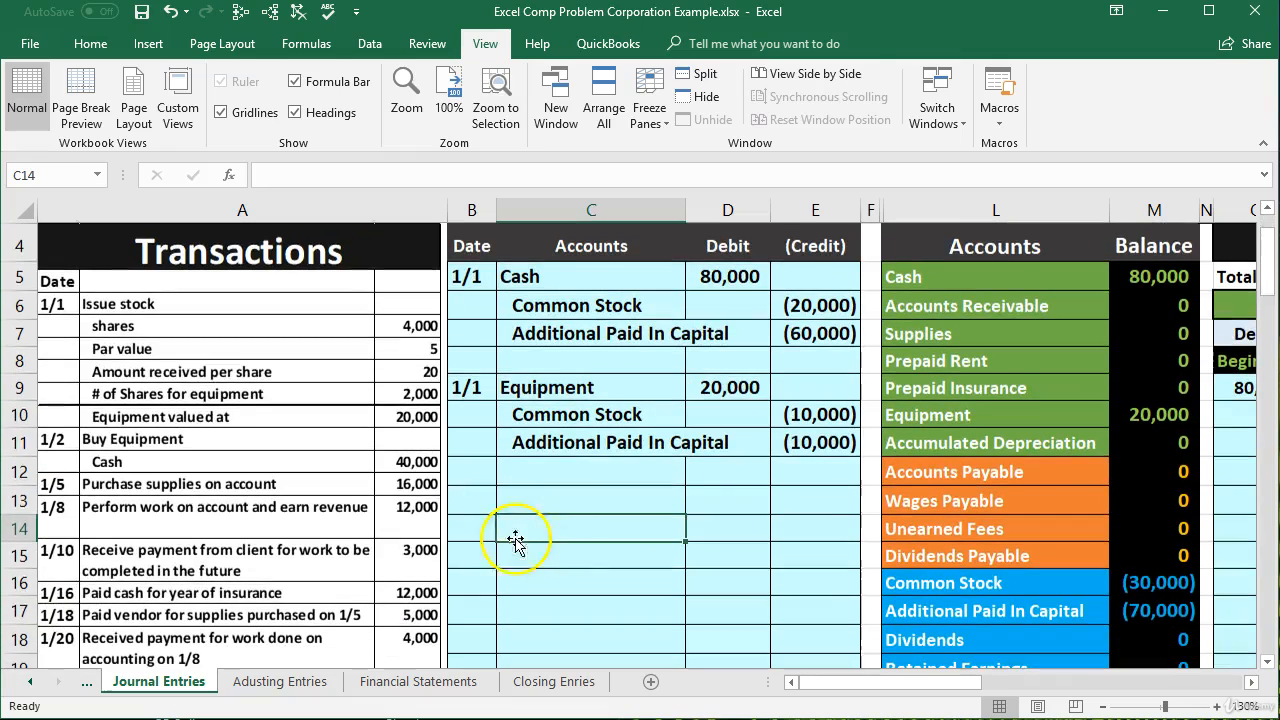
left_click(470, 502)
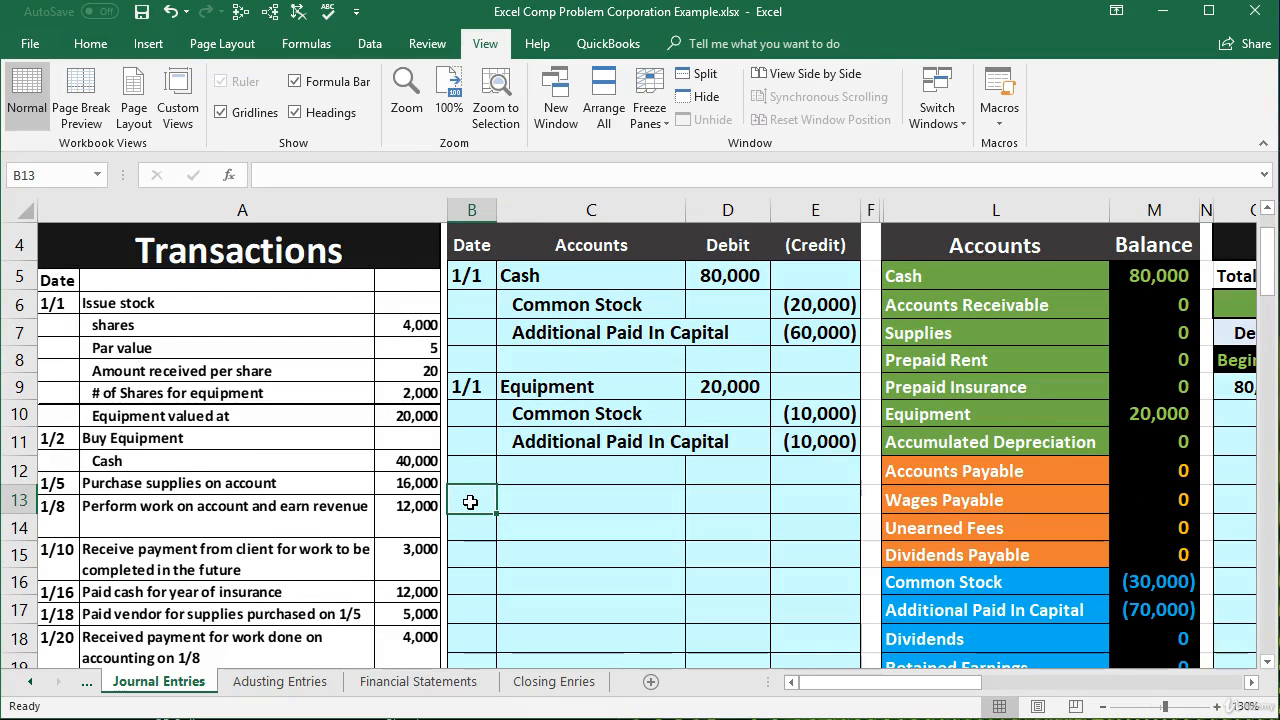
type("1/2")
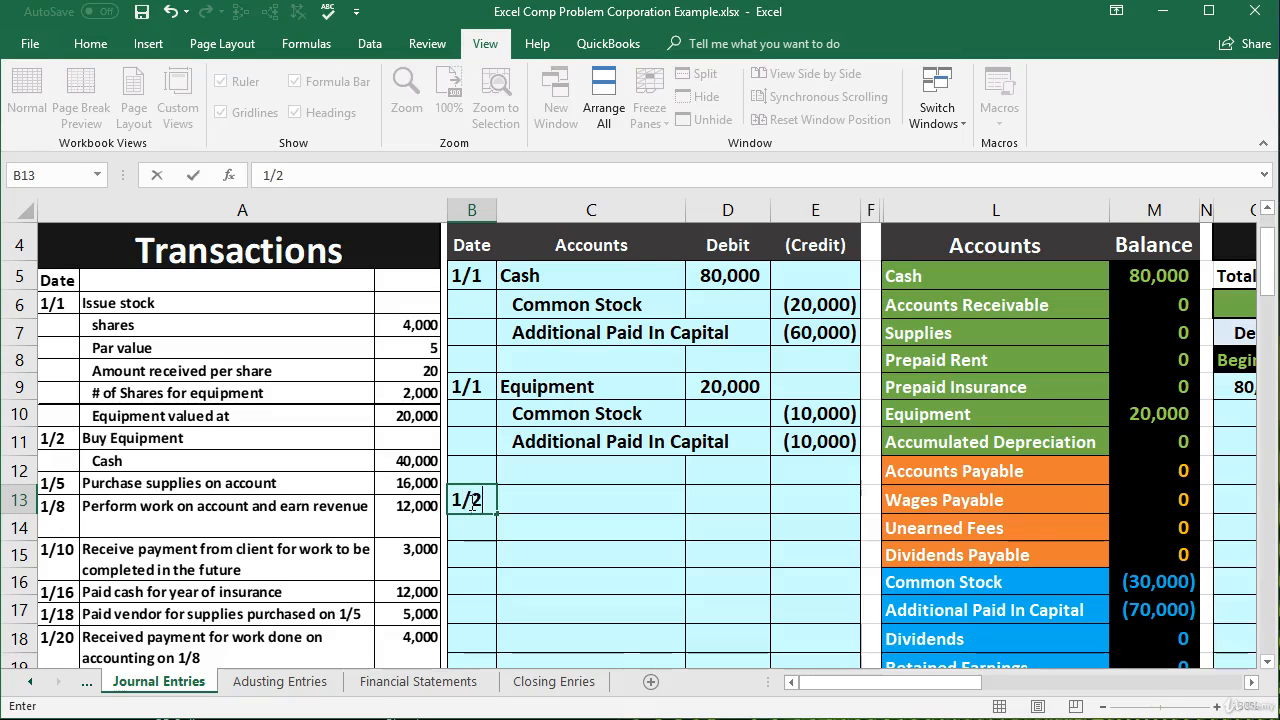
key("Return")
left_click(470, 500)
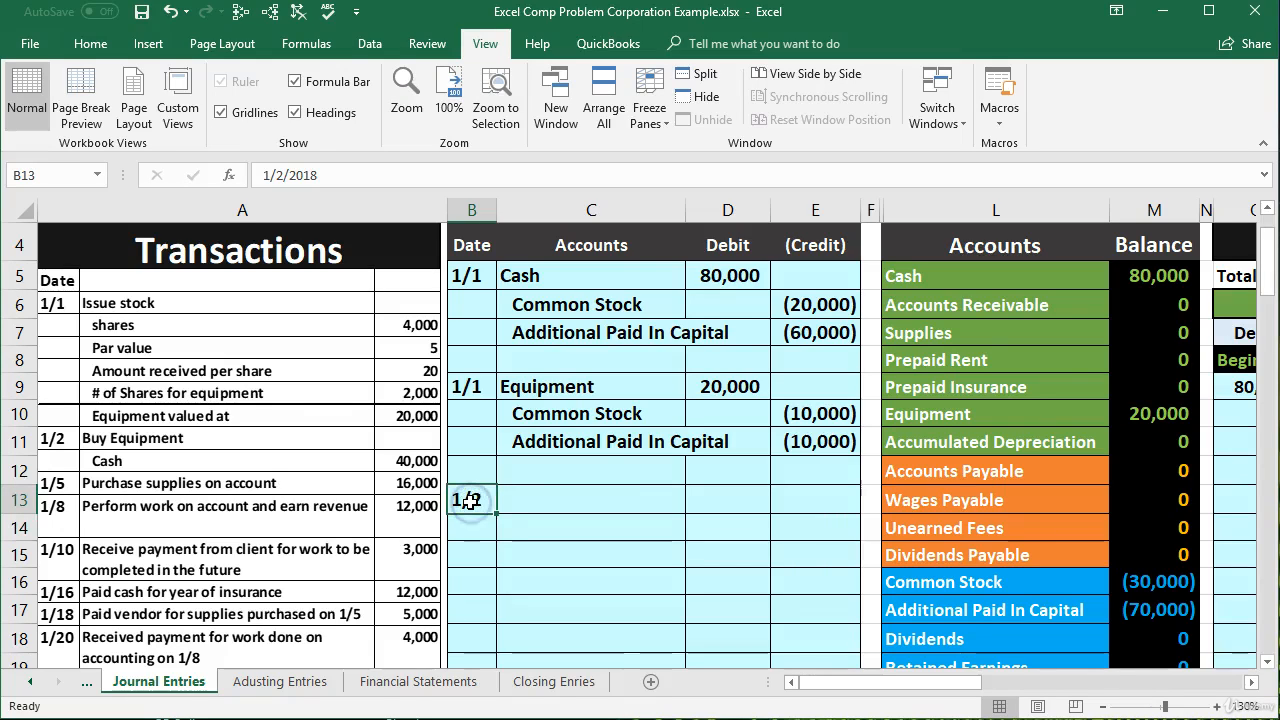
left_click(525, 500)
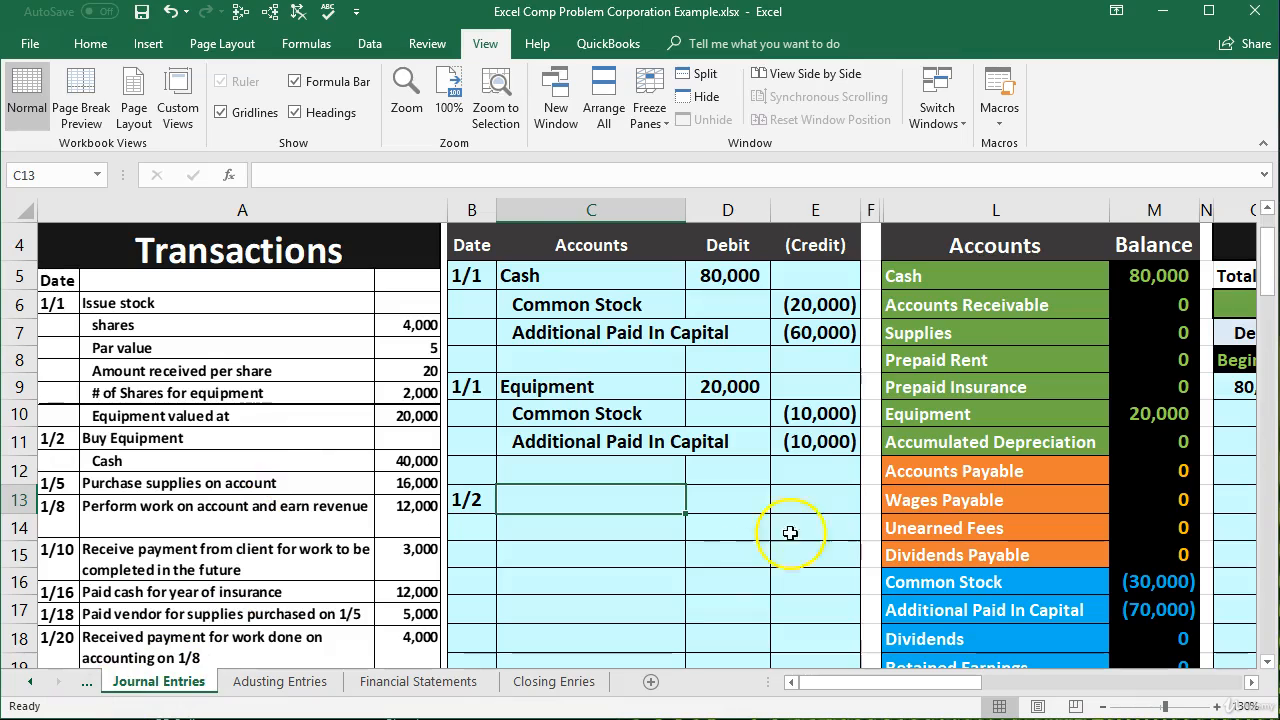
Step: Copy the Cash account name from the trial balance and paste it as values into cell C14
left_click_drag(958, 275, 1132, 278)
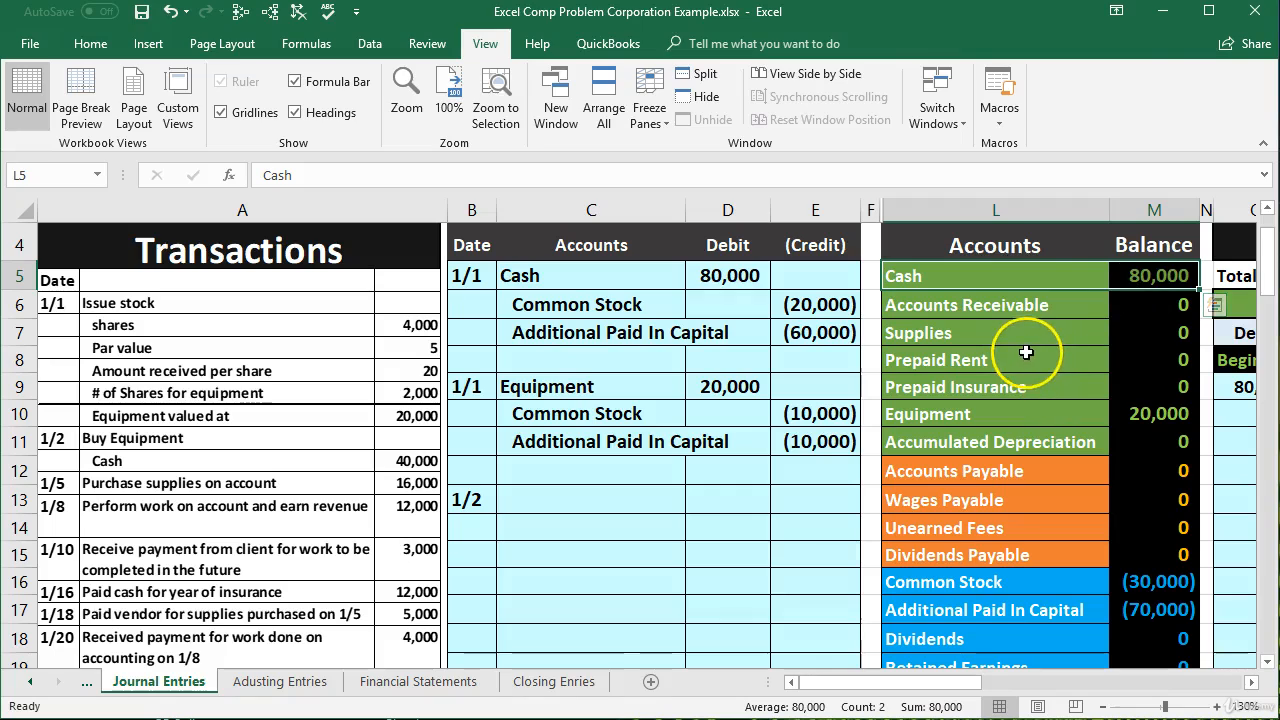
left_click(1124, 284)
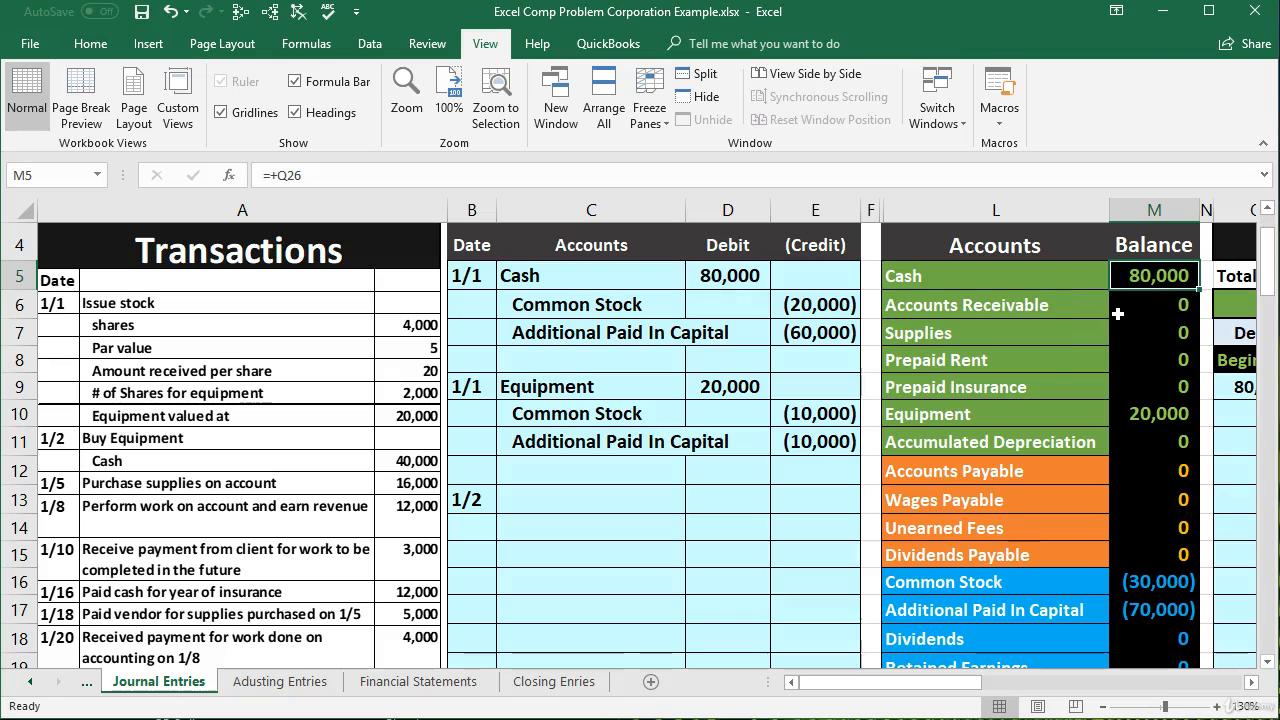
left_click(959, 276)
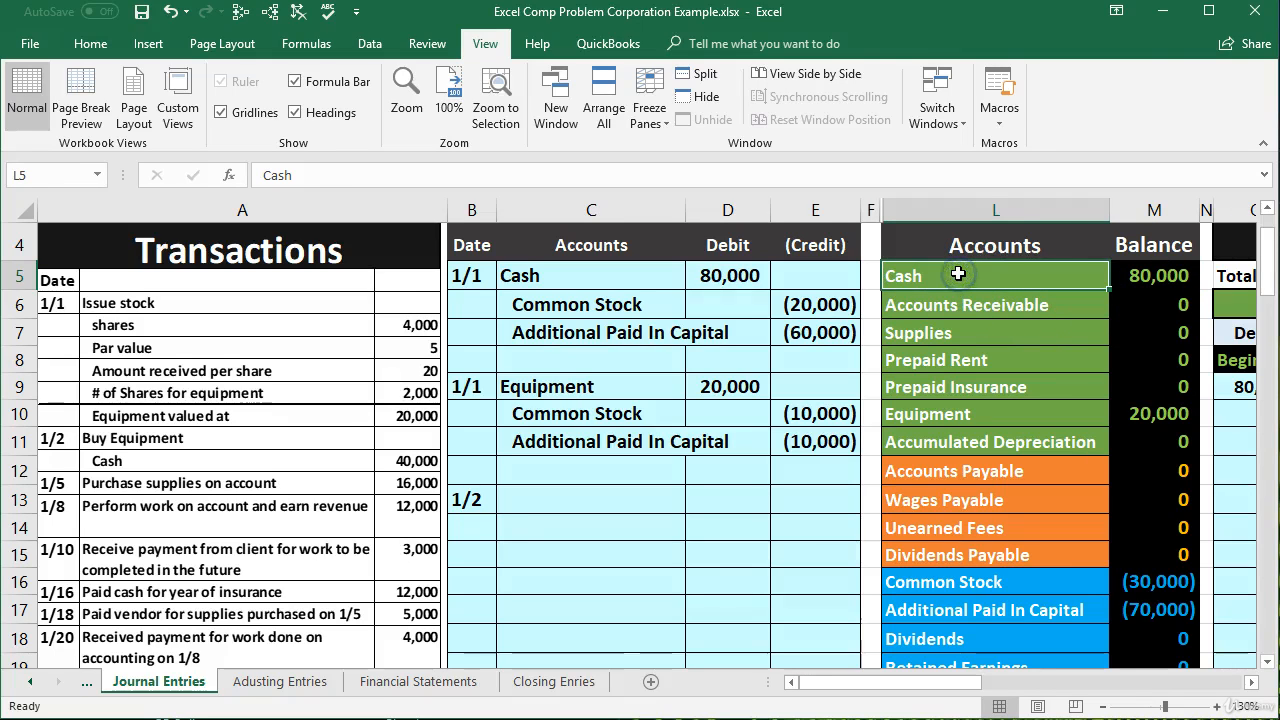
right_click(959, 275)
left_click(975, 312)
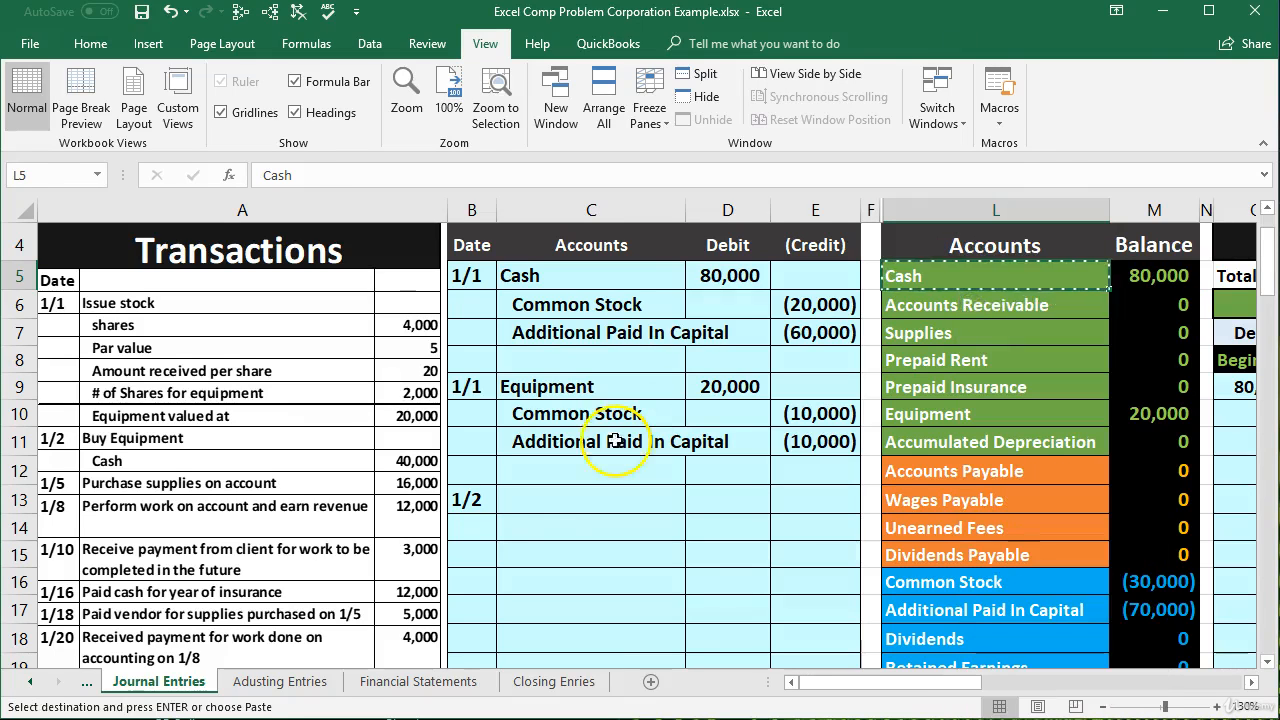
left_click(503, 518)
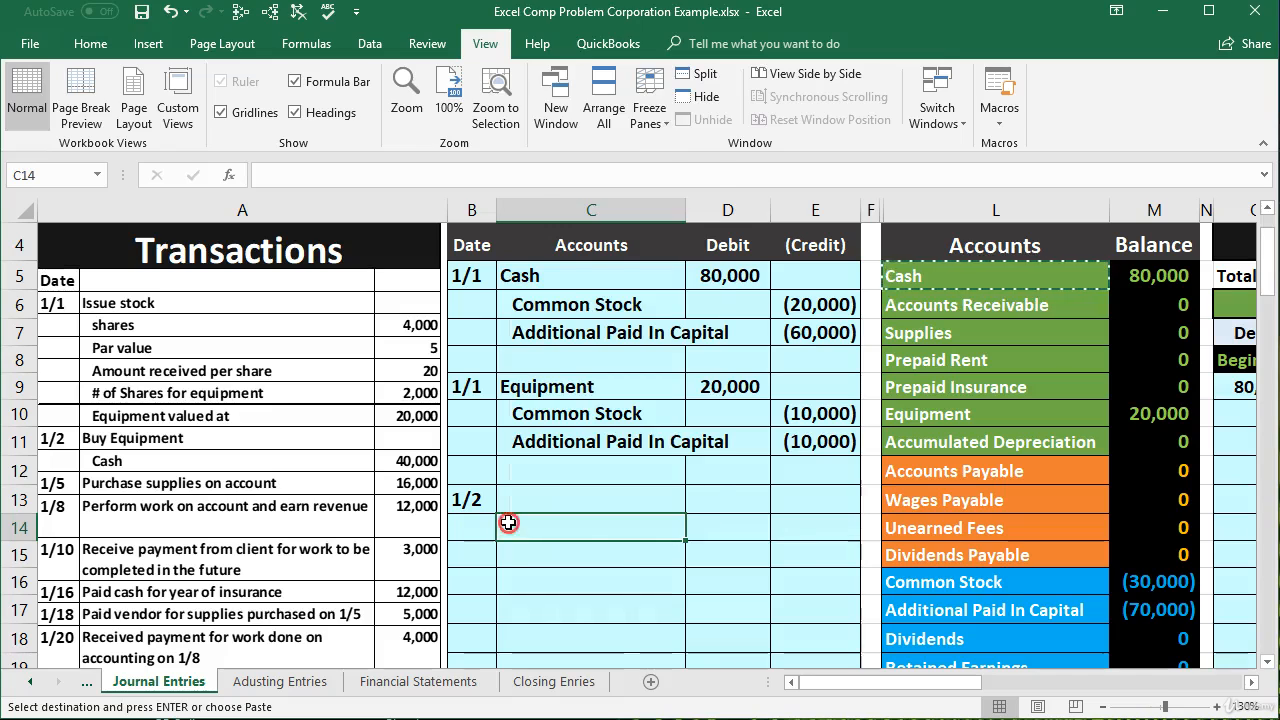
right_click(508, 522)
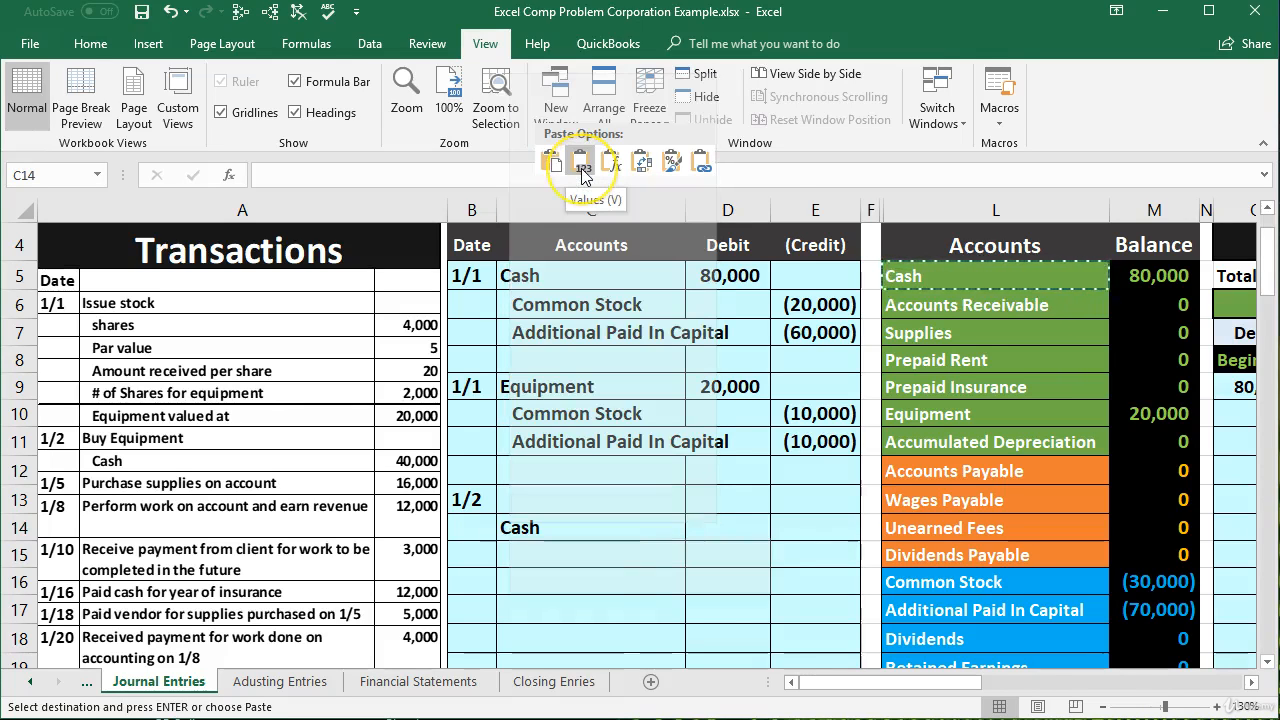
left_click(583, 170)
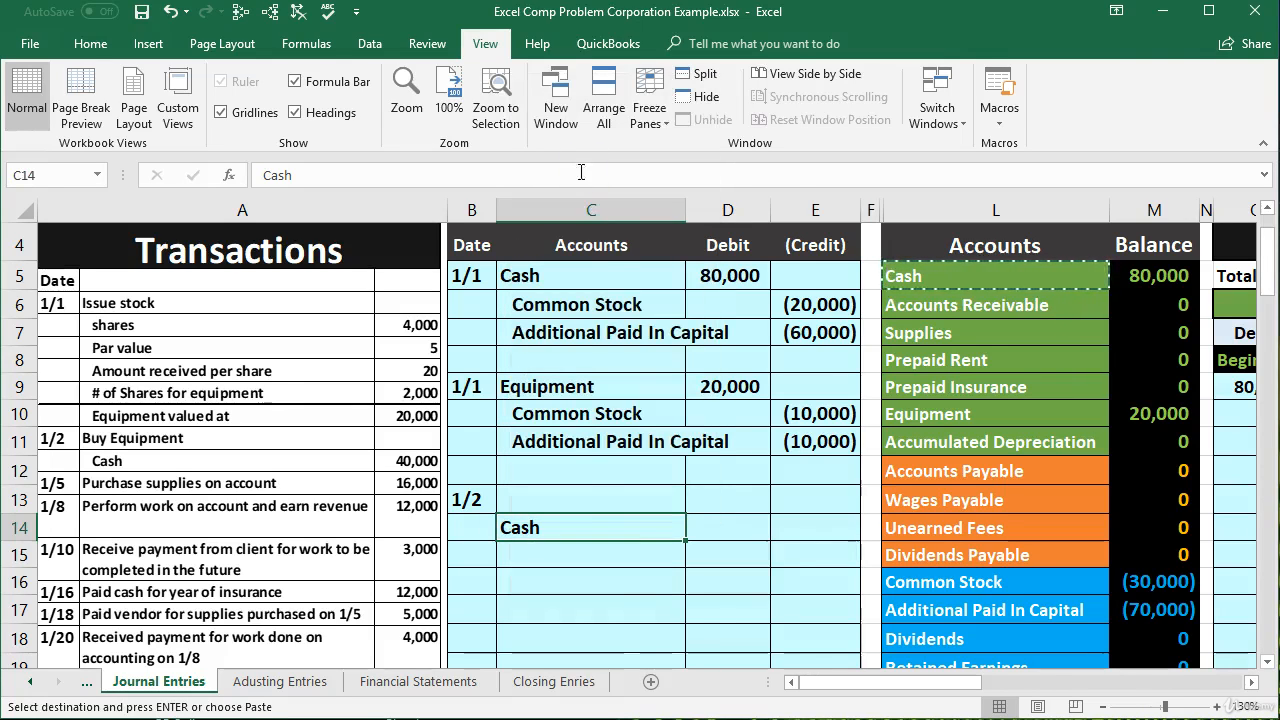
Step: Try indenting Cash in cell C14 with leading spaces, and undo that edit
left_click(623, 520)
left_click(508, 527)
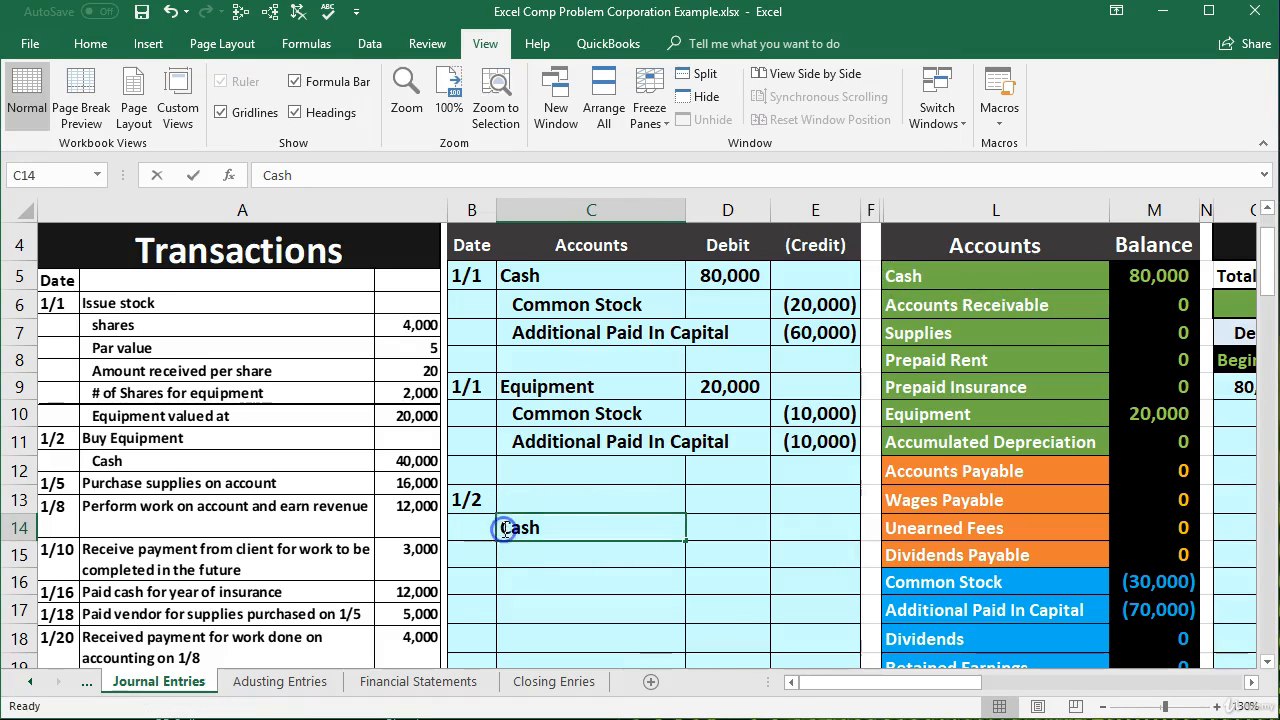
double_click(505, 527)
key("Return")
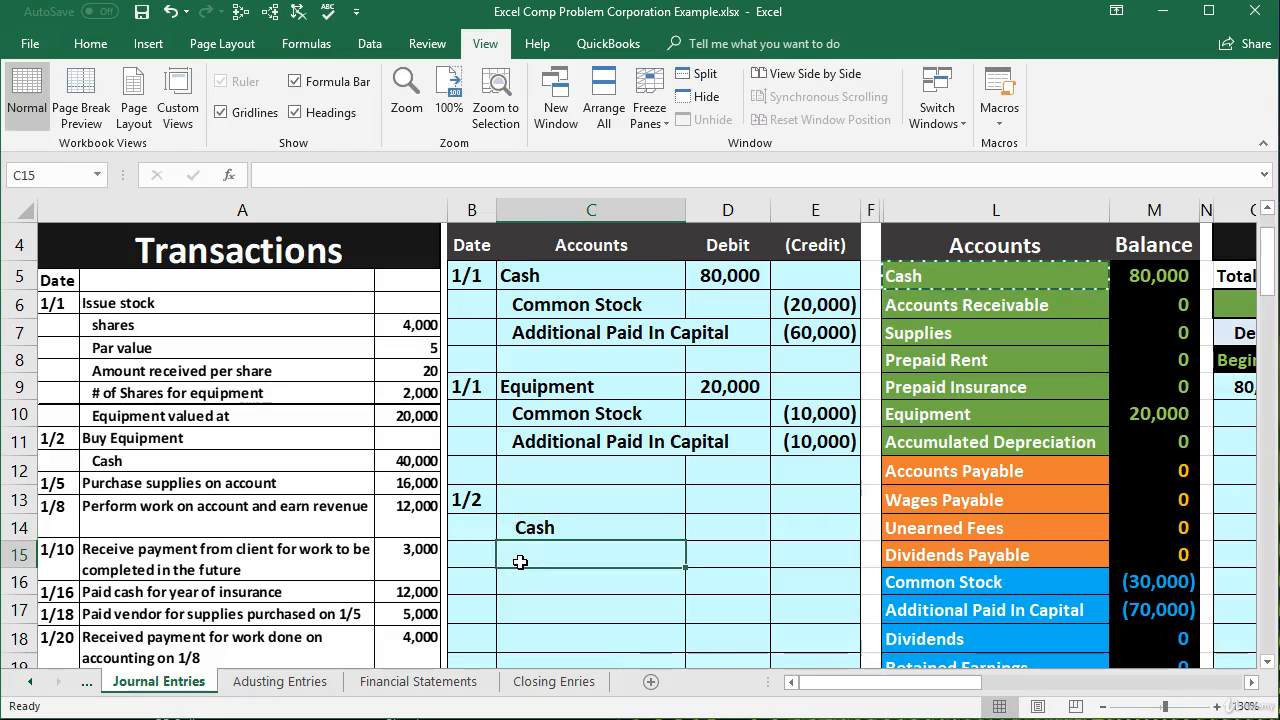
left_click(171, 11)
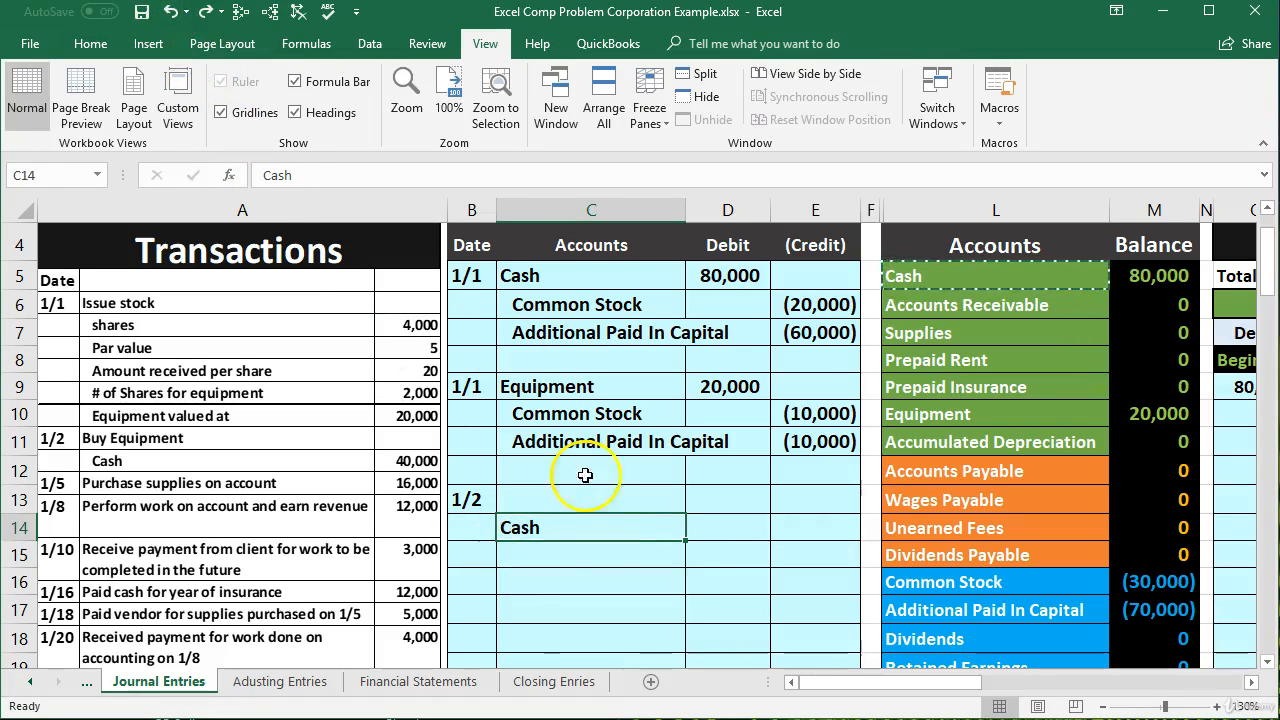
Step: Increase the cell indent of Cash in C14 and enter -40000 as its credit in E14
left_click(95, 45)
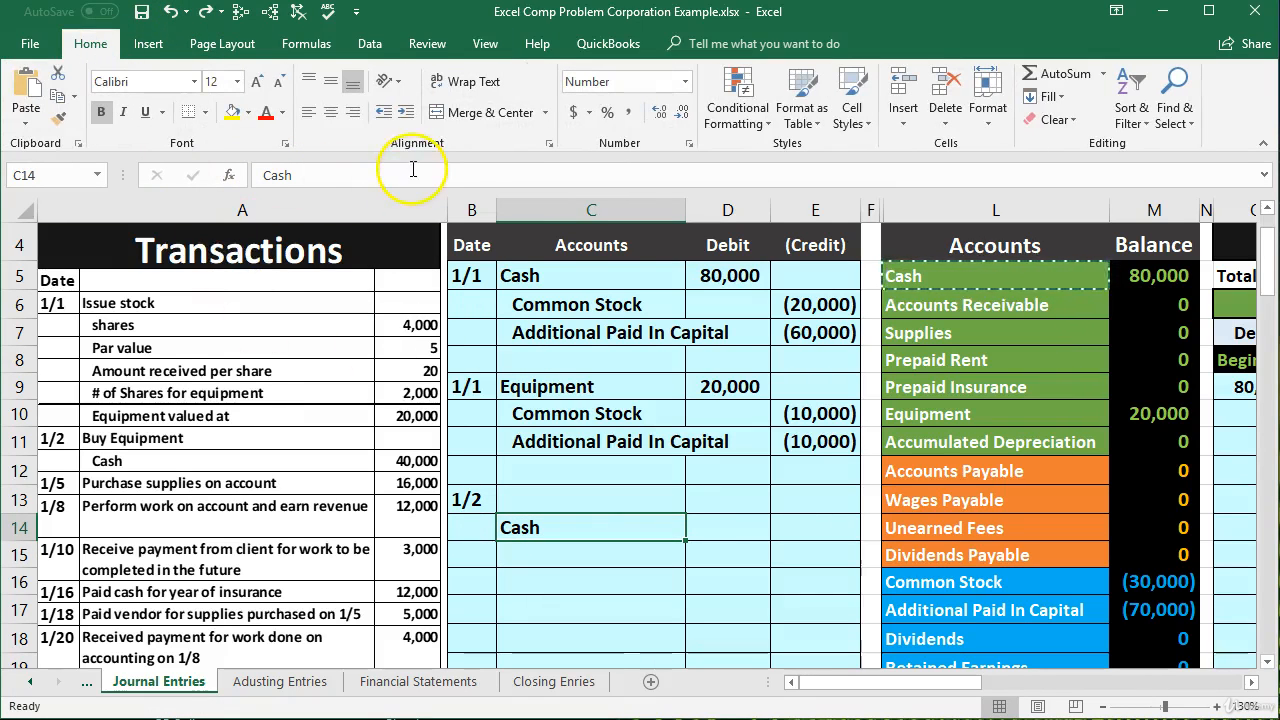
left_click(403, 115)
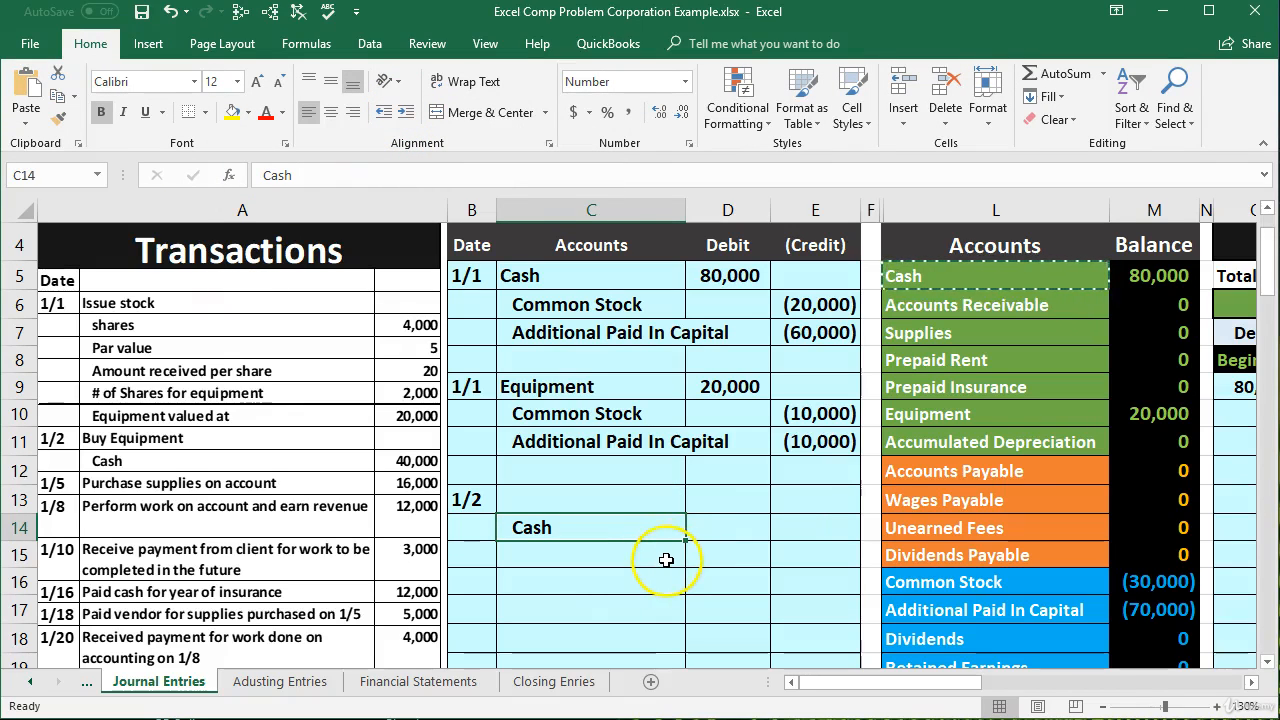
left_click(795, 524)
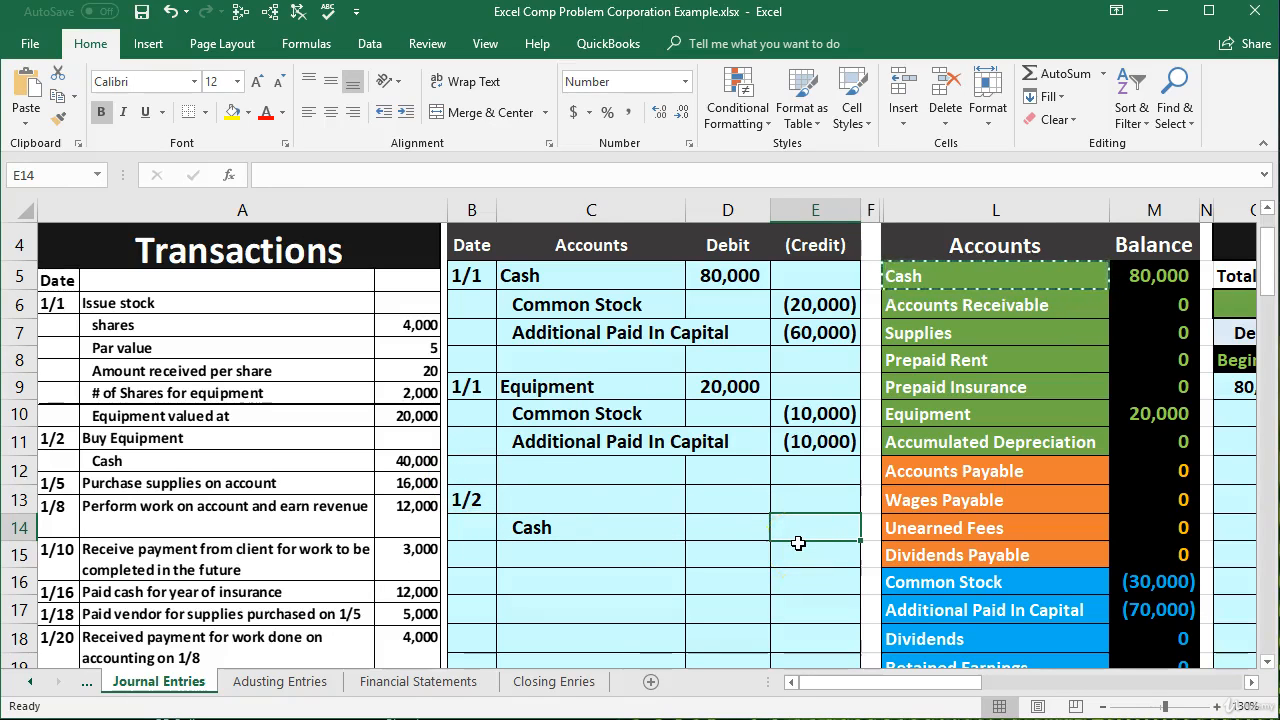
type("-40")
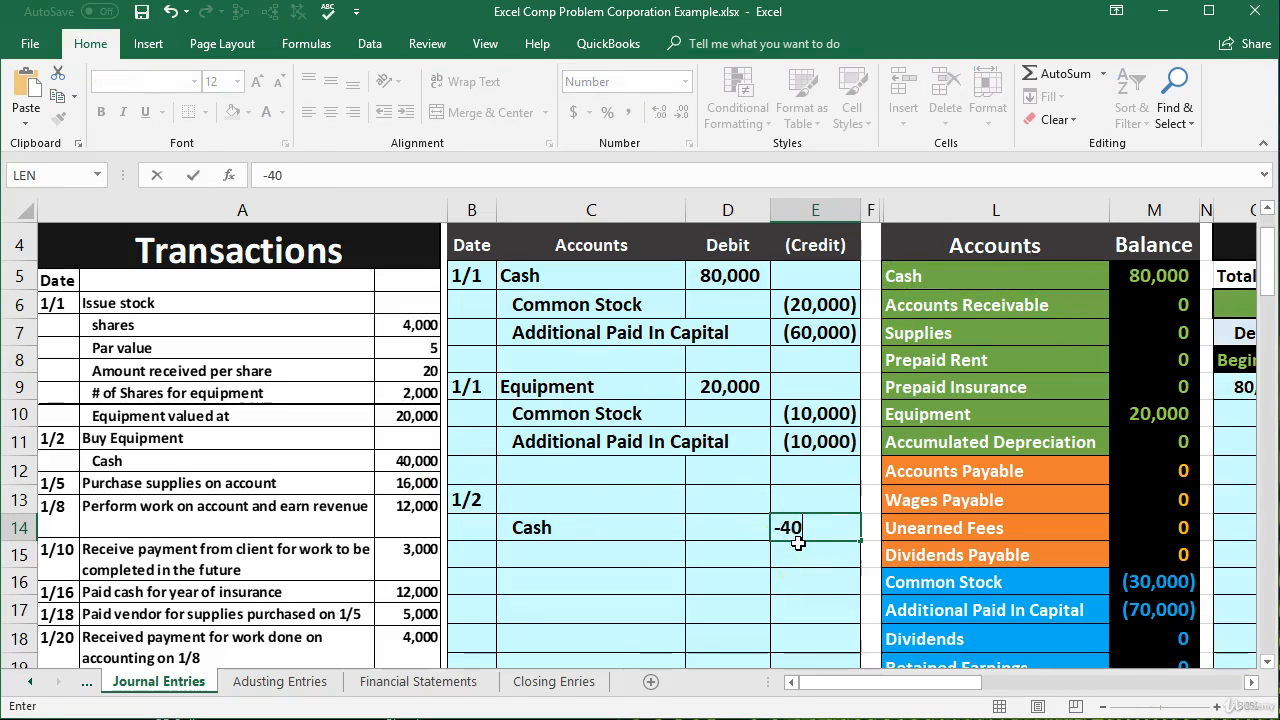
type("000")
key("Return")
left_click(812, 527)
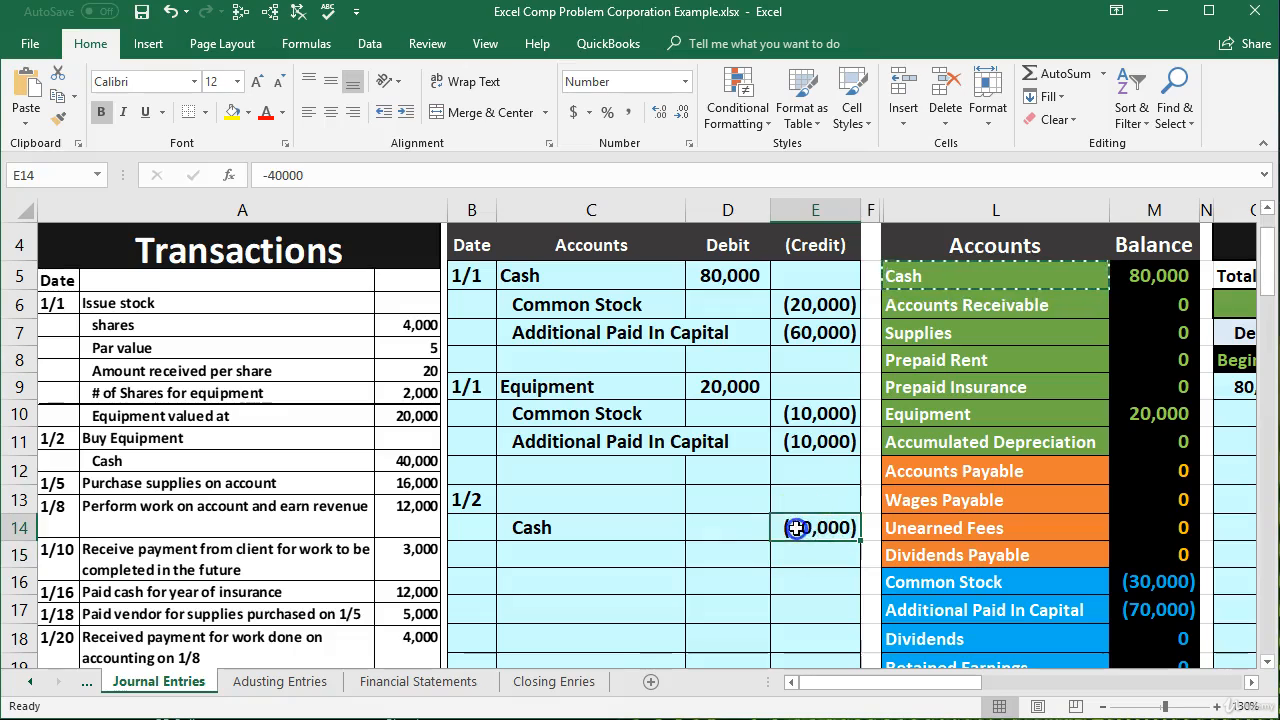
Step: Enter the formula -E14 in debit cell D13 to offset the Cash credit
left_click(748, 499)
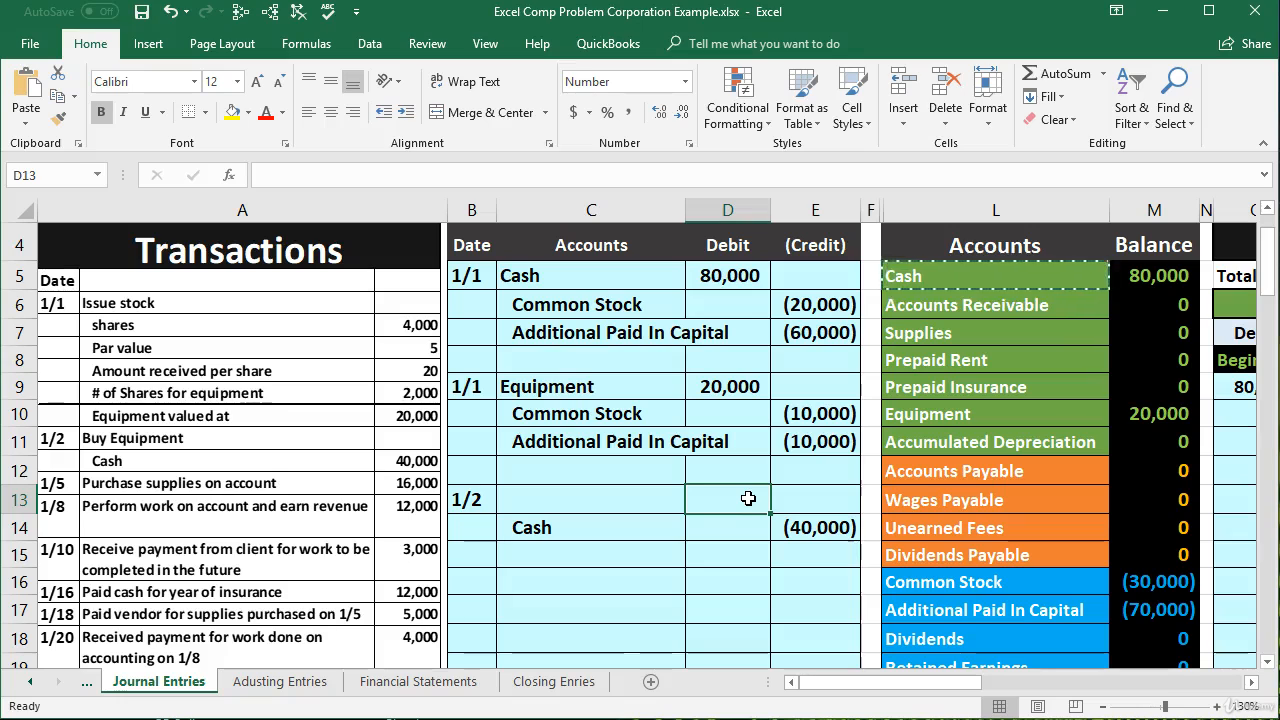
left_click(746, 543)
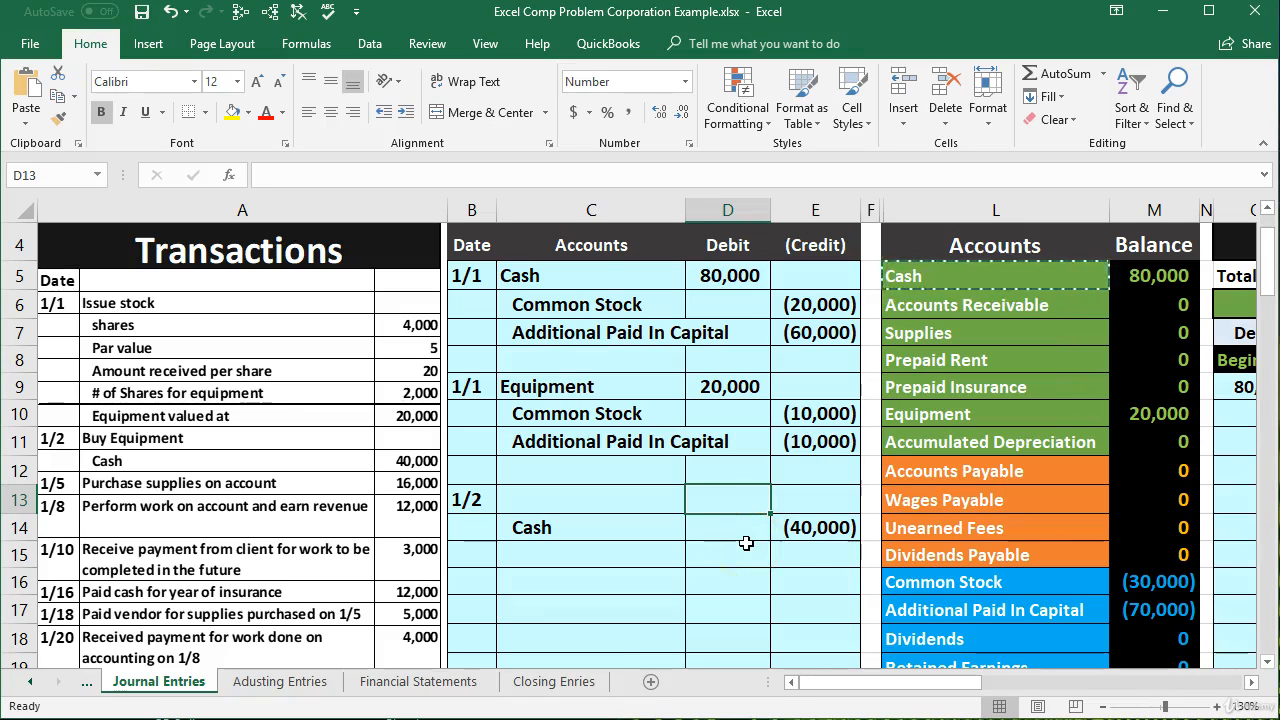
type("-")
left_click(816, 528)
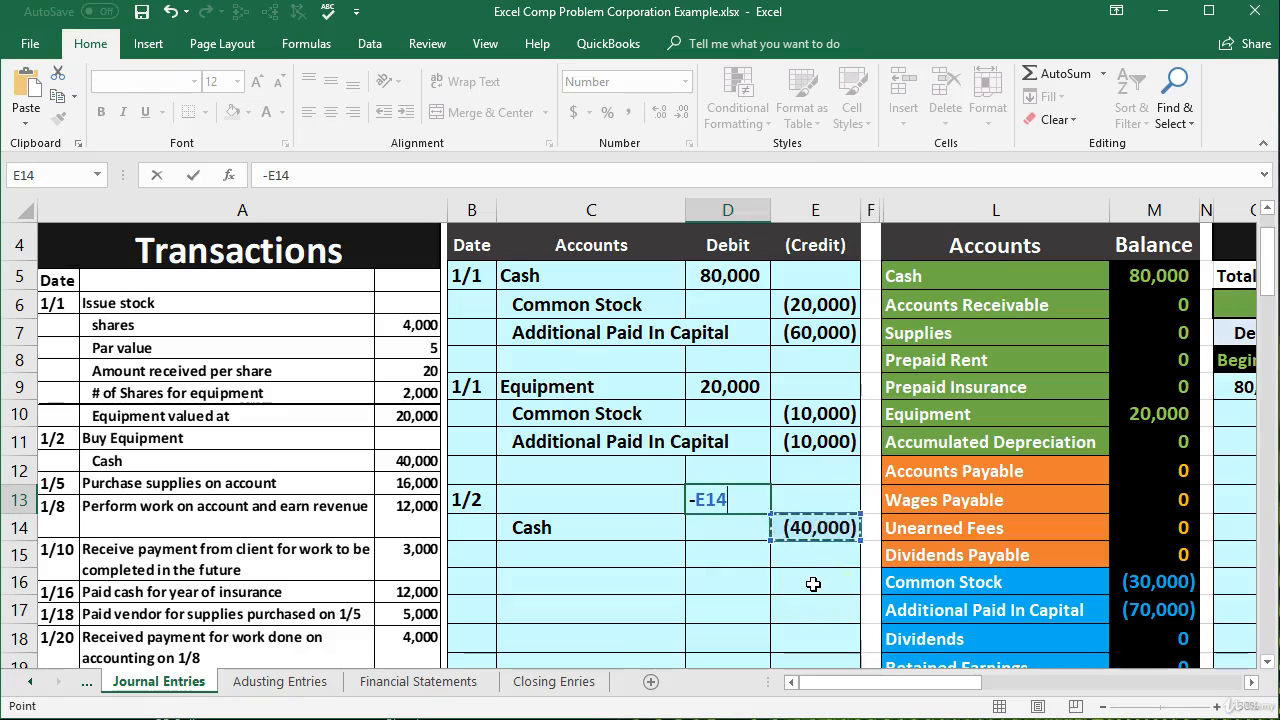
key("Return")
left_click(727, 505)
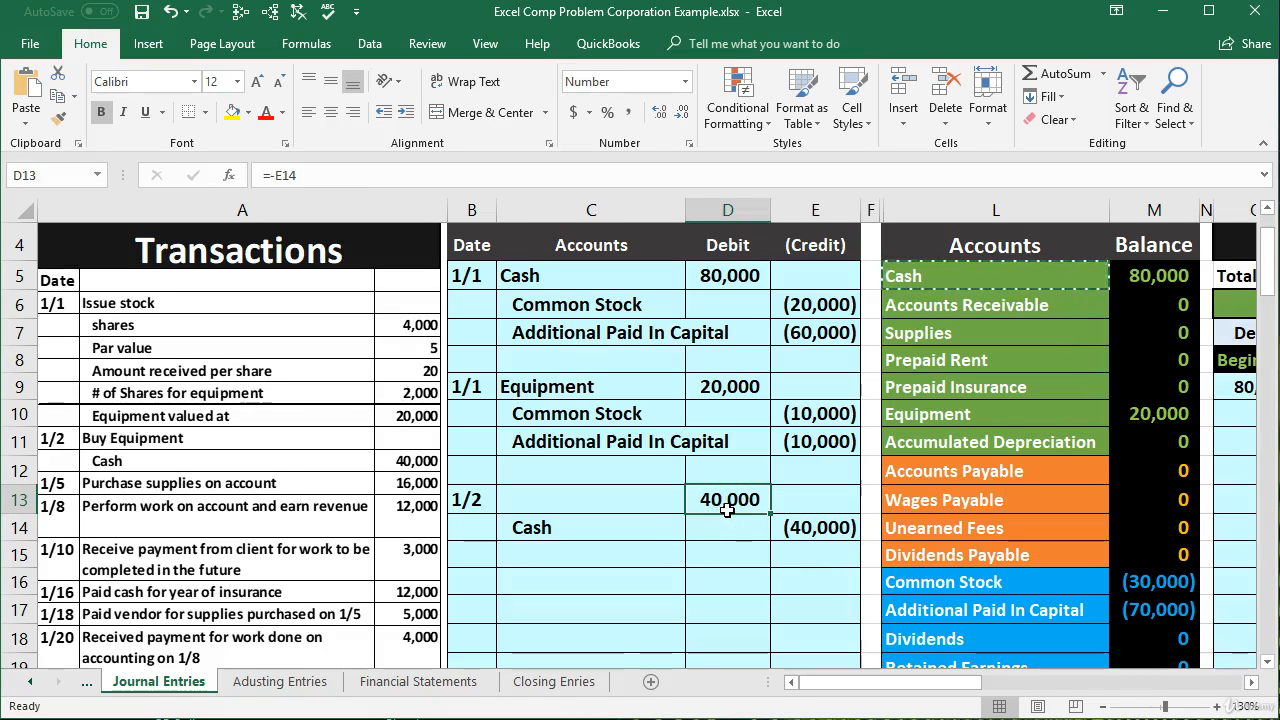
Step: Copy the Equipment account name from the trial balance and paste it as values into cell C13
left_click(635, 506)
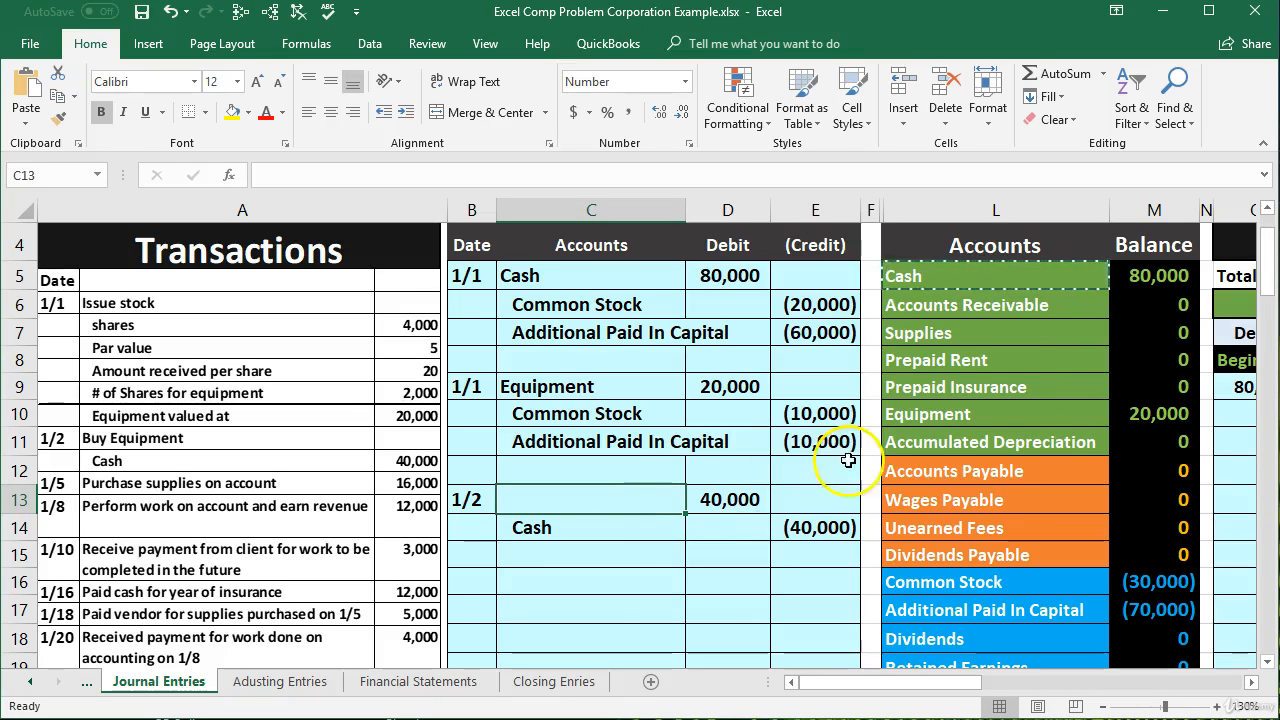
left_click(950, 414)
scroll(1002, 441, "down", 2)
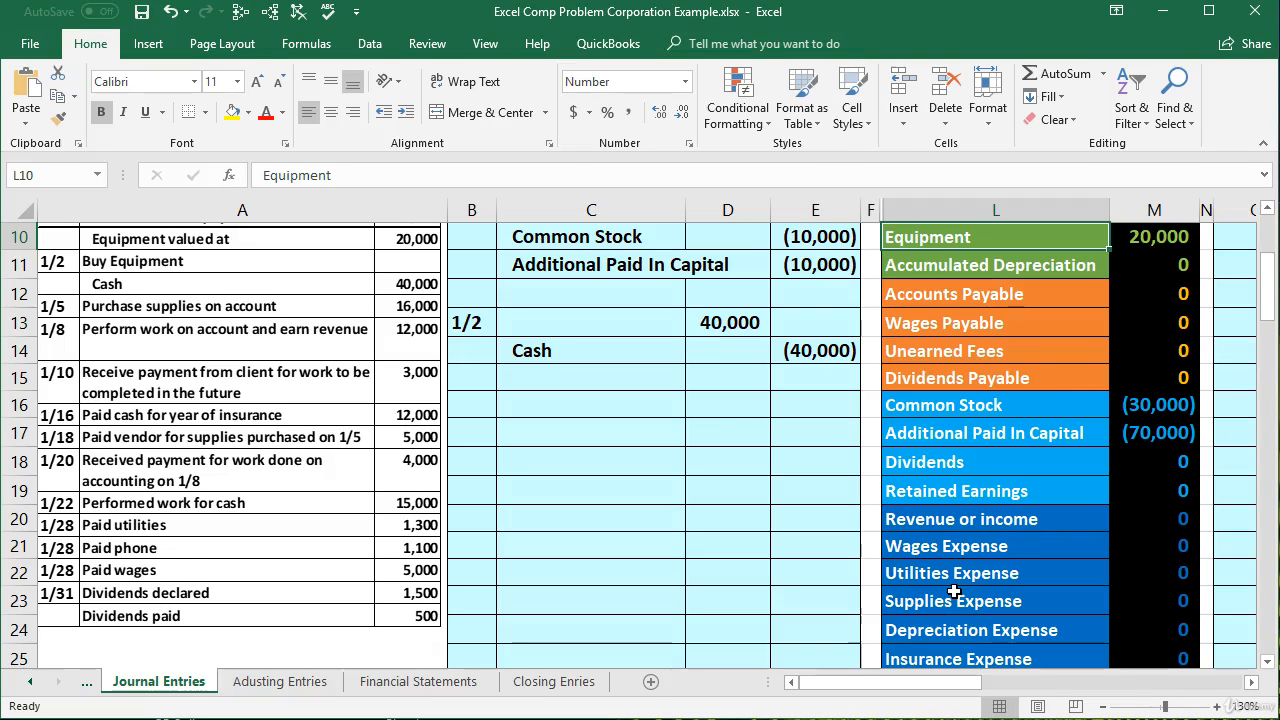
scroll(954, 591, "up", 2)
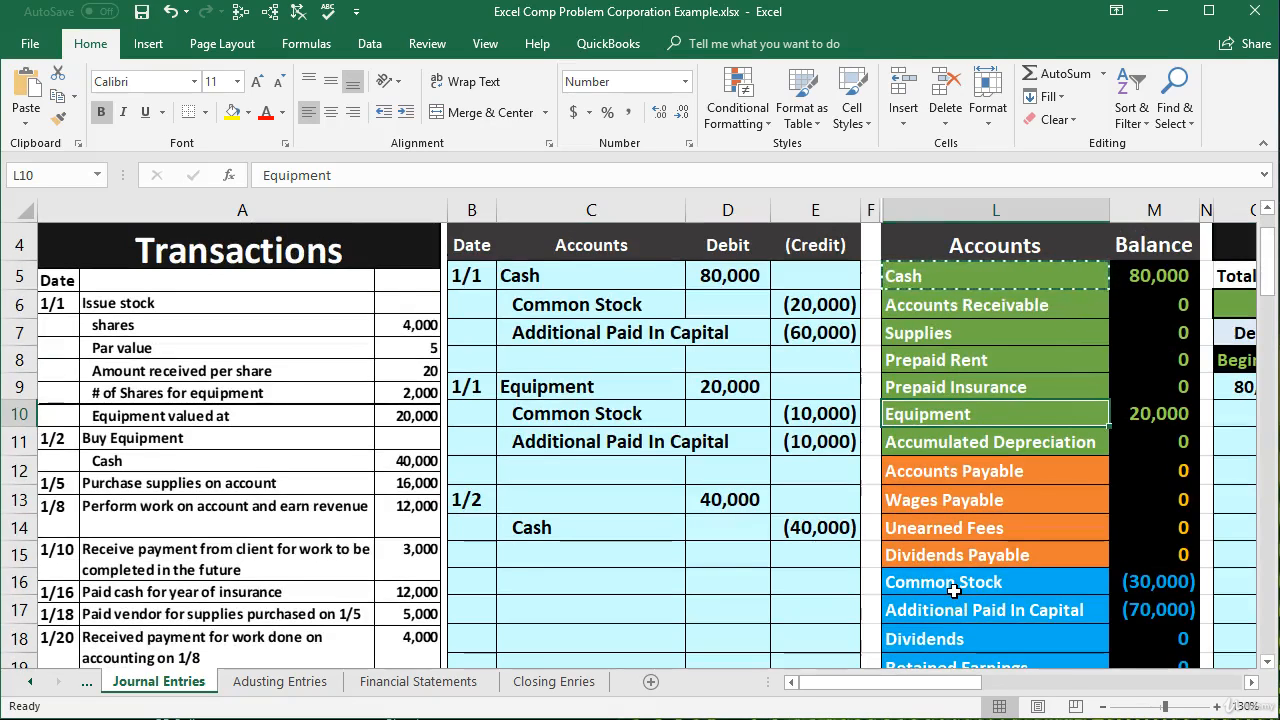
right_click(972, 414)
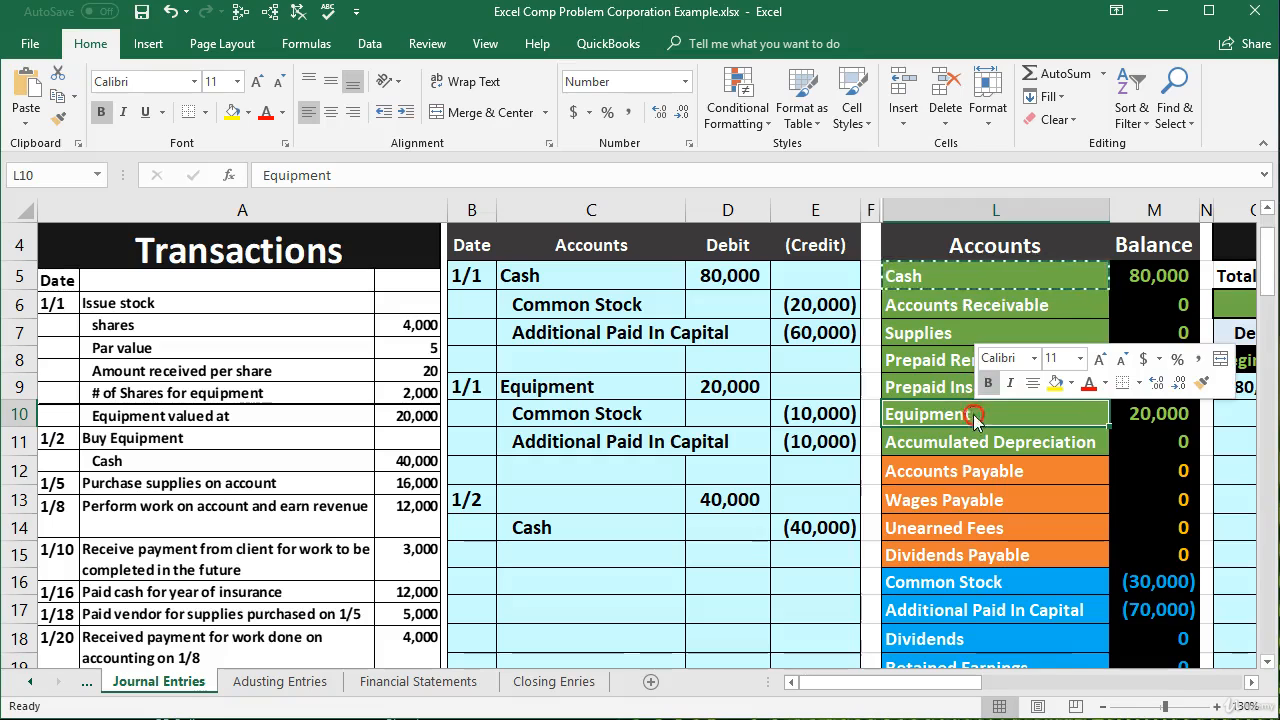
left_click(995, 449)
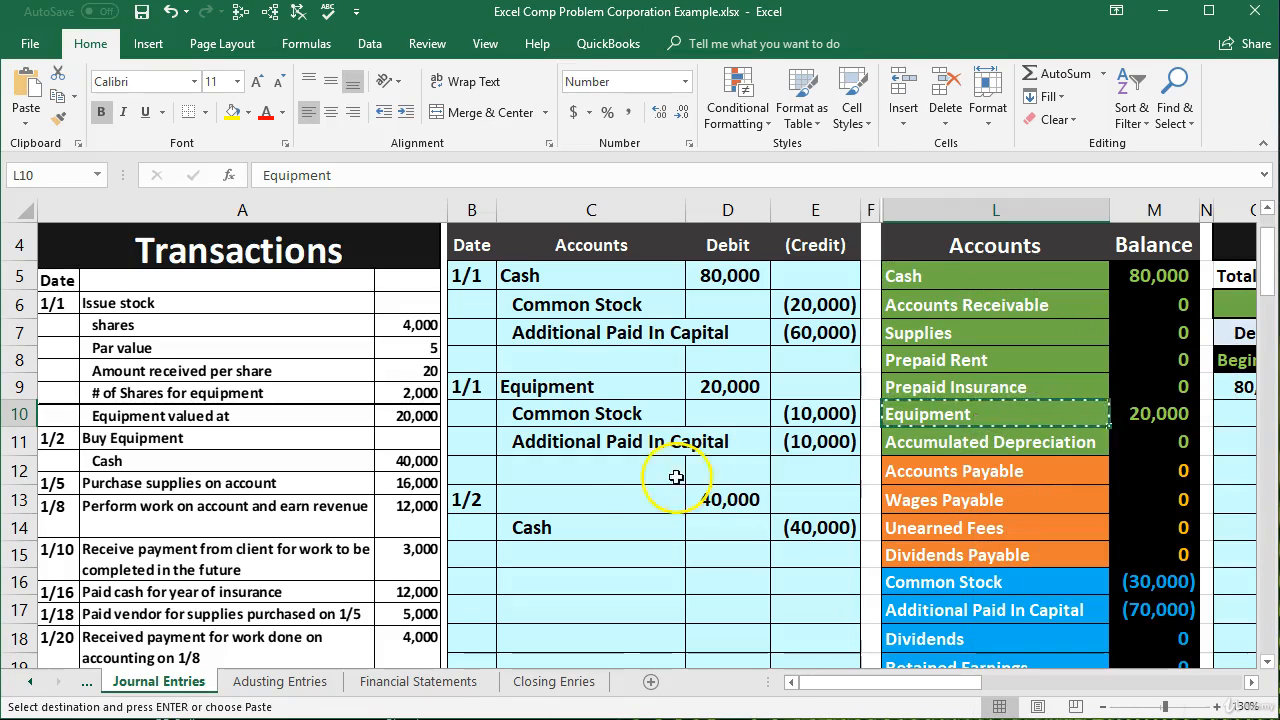
left_click(617, 497)
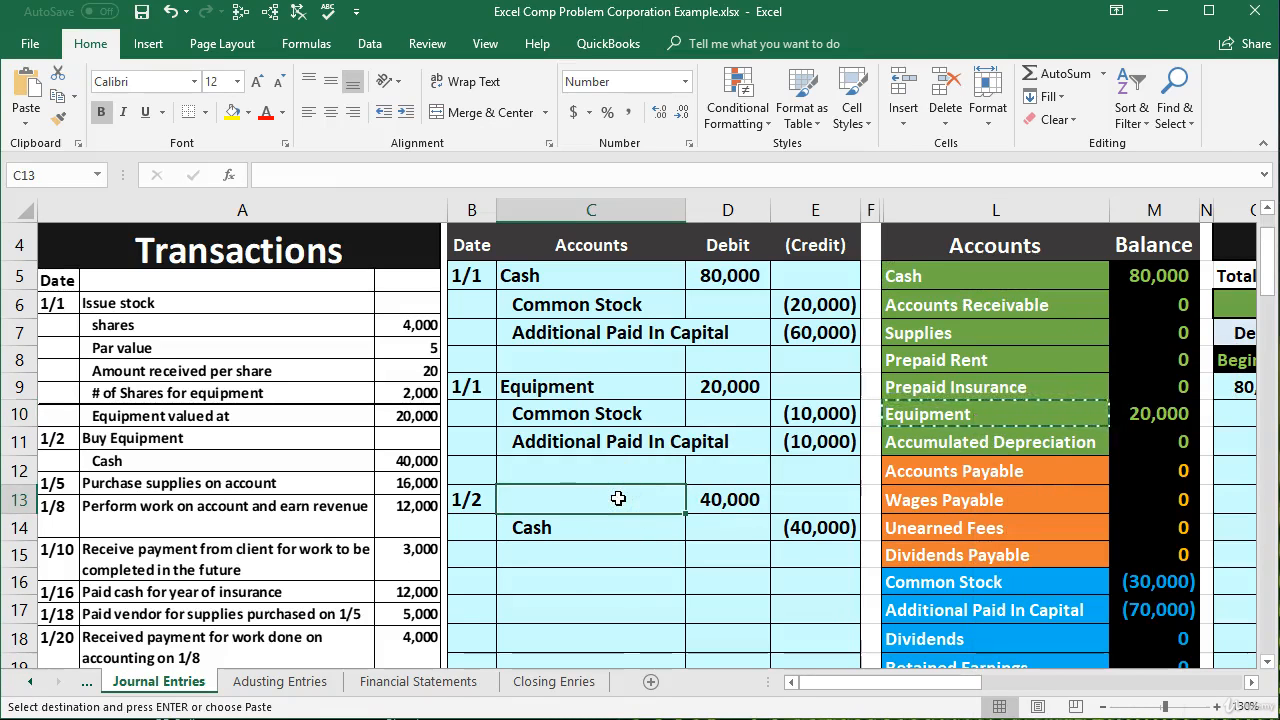
right_click(618, 498)
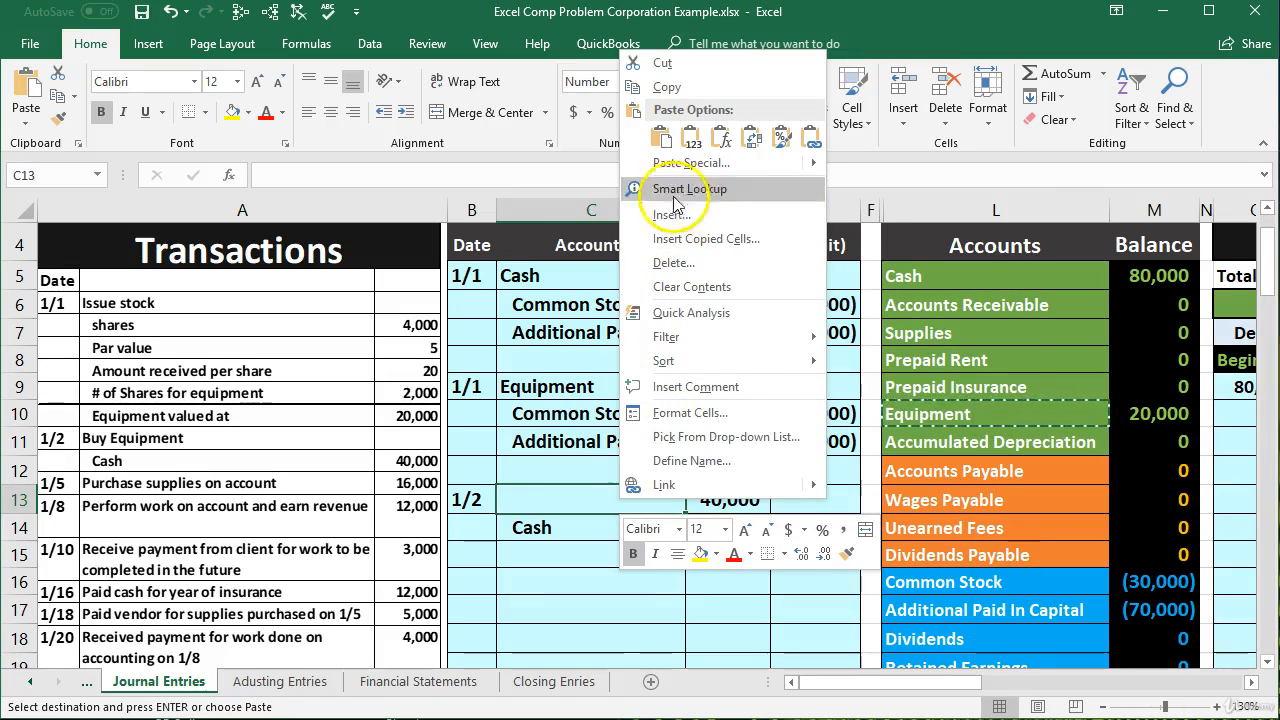
left_click(690, 140)
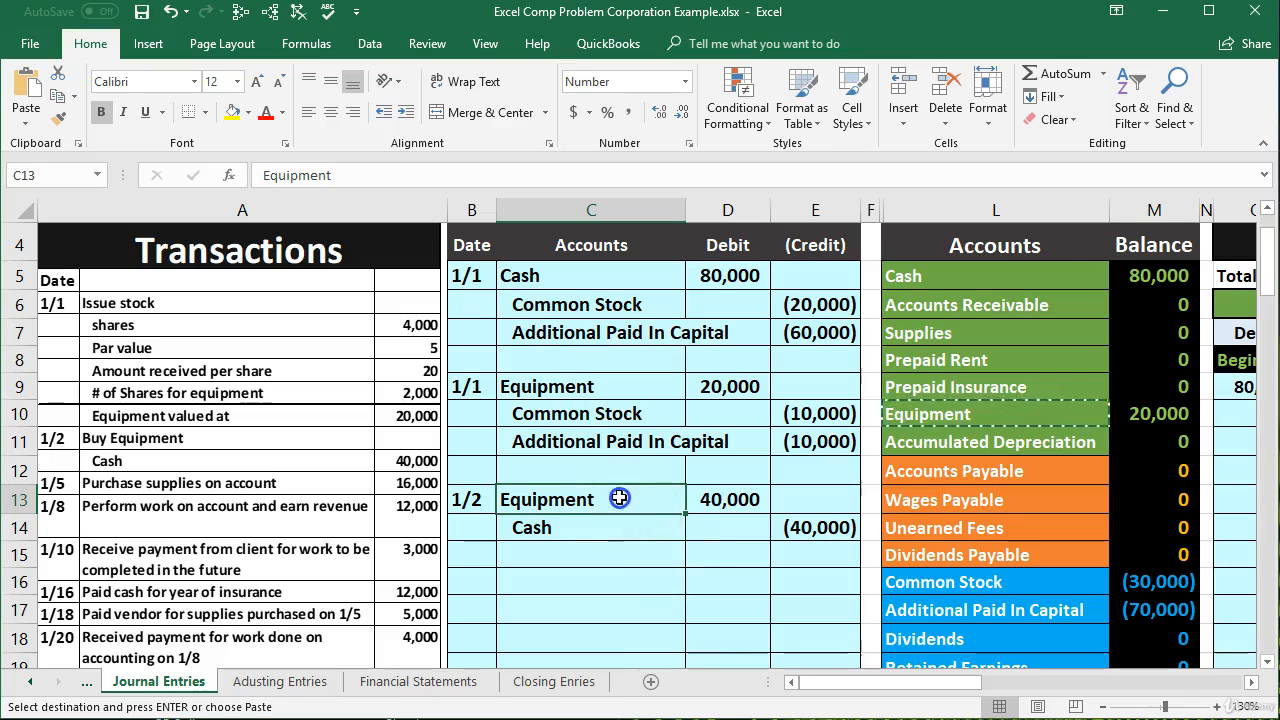
left_click_drag(603, 500, 696, 502)
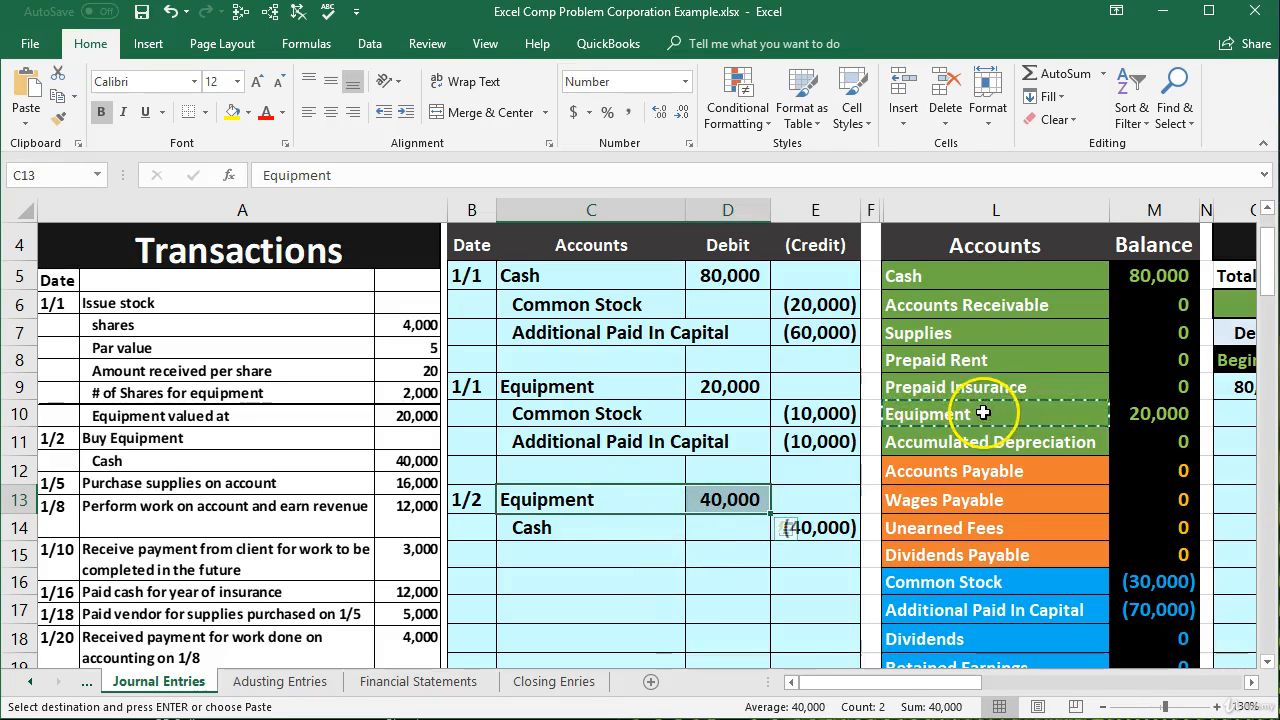
Step: Freeze panes at cell F1 with column A out of view, so journal columns B through E stay fixed beside the ledger
left_click_drag(983, 412, 1160, 414)
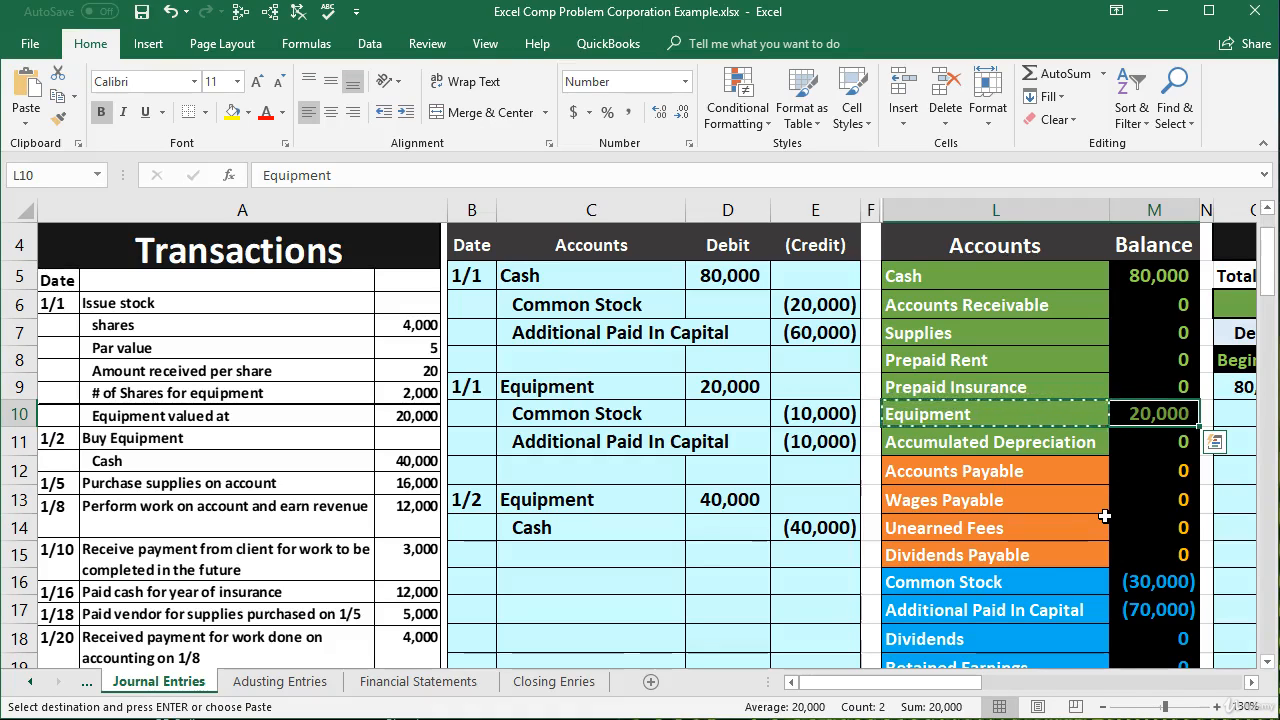
left_click(1251, 684)
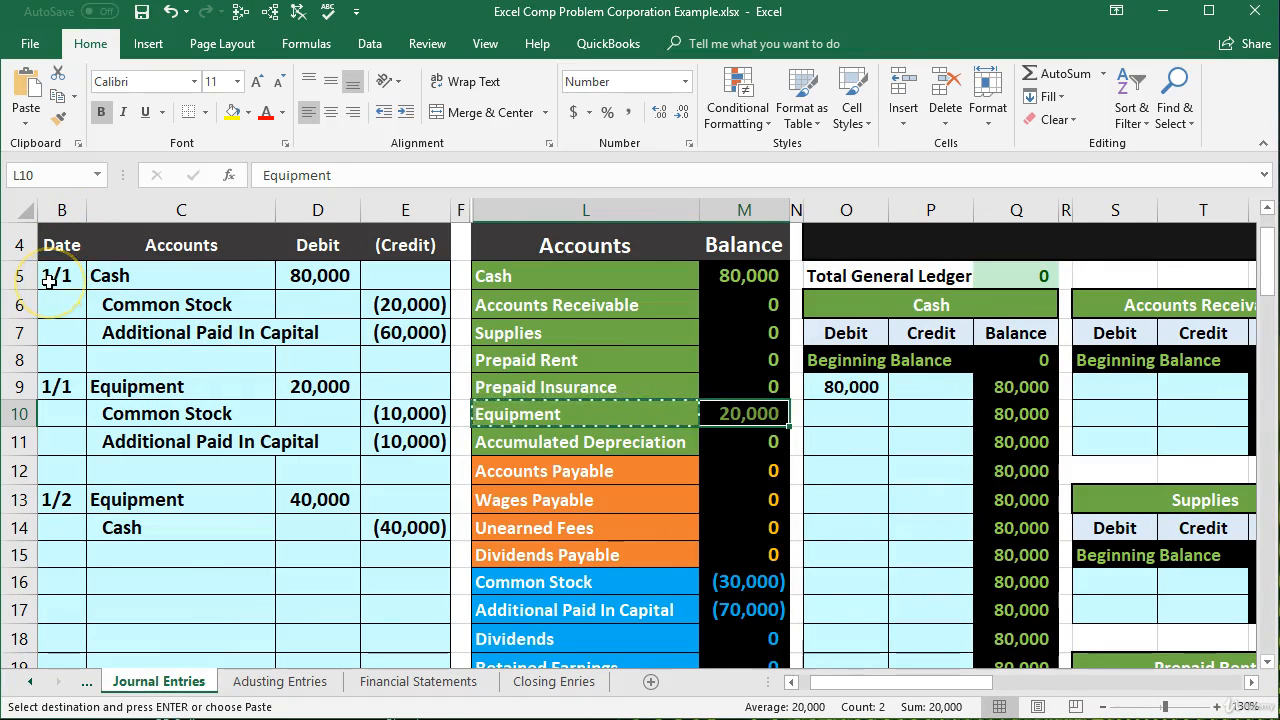
scroll(57, 294, "up", 1)
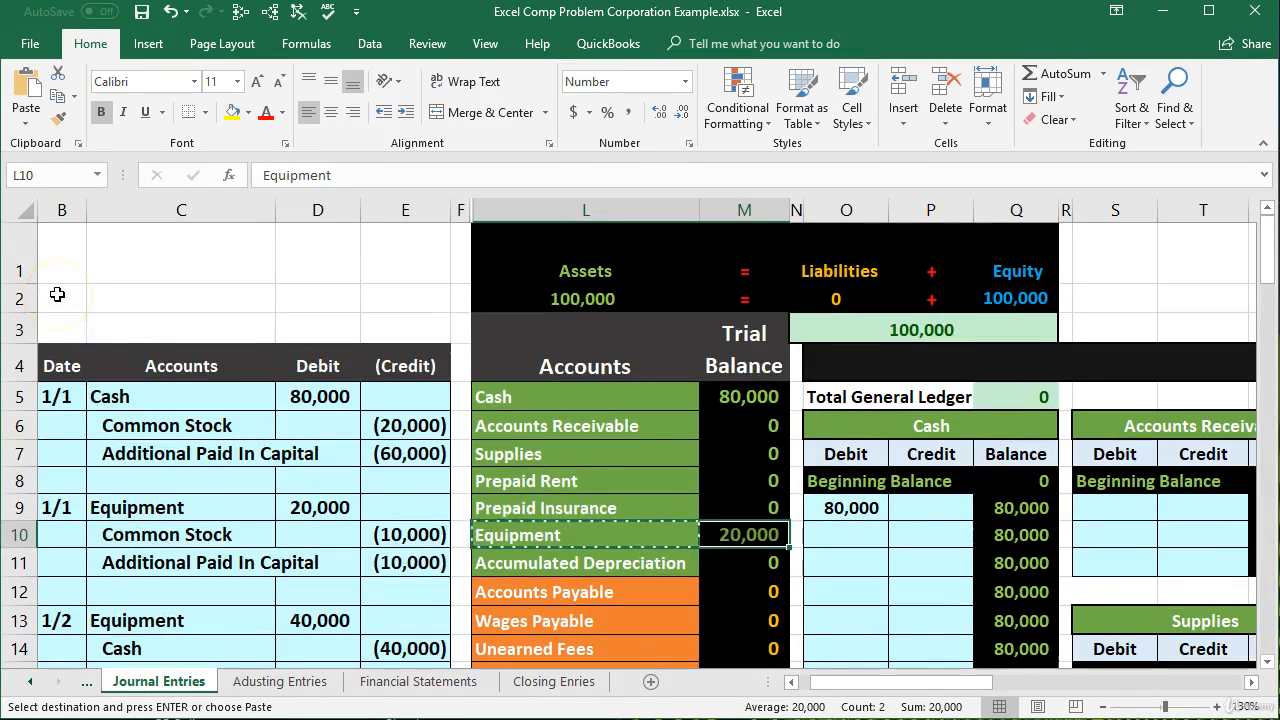
left_click(462, 241)
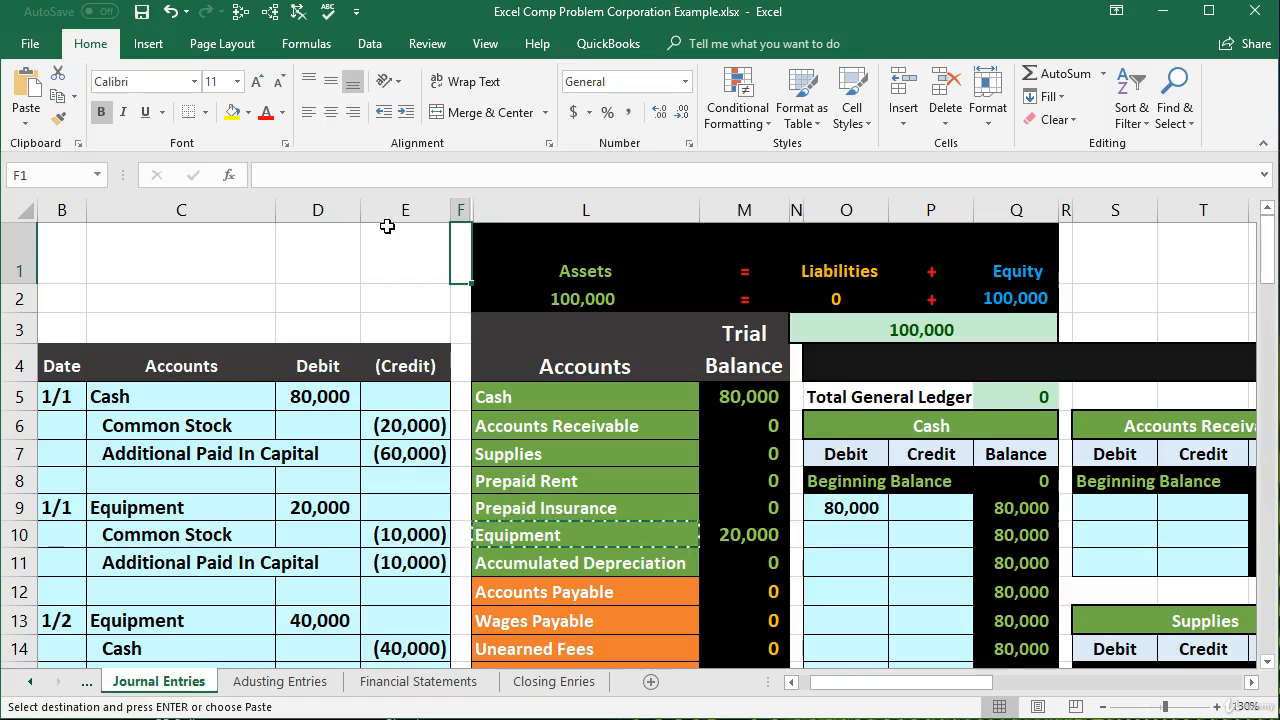
left_click(485, 43)
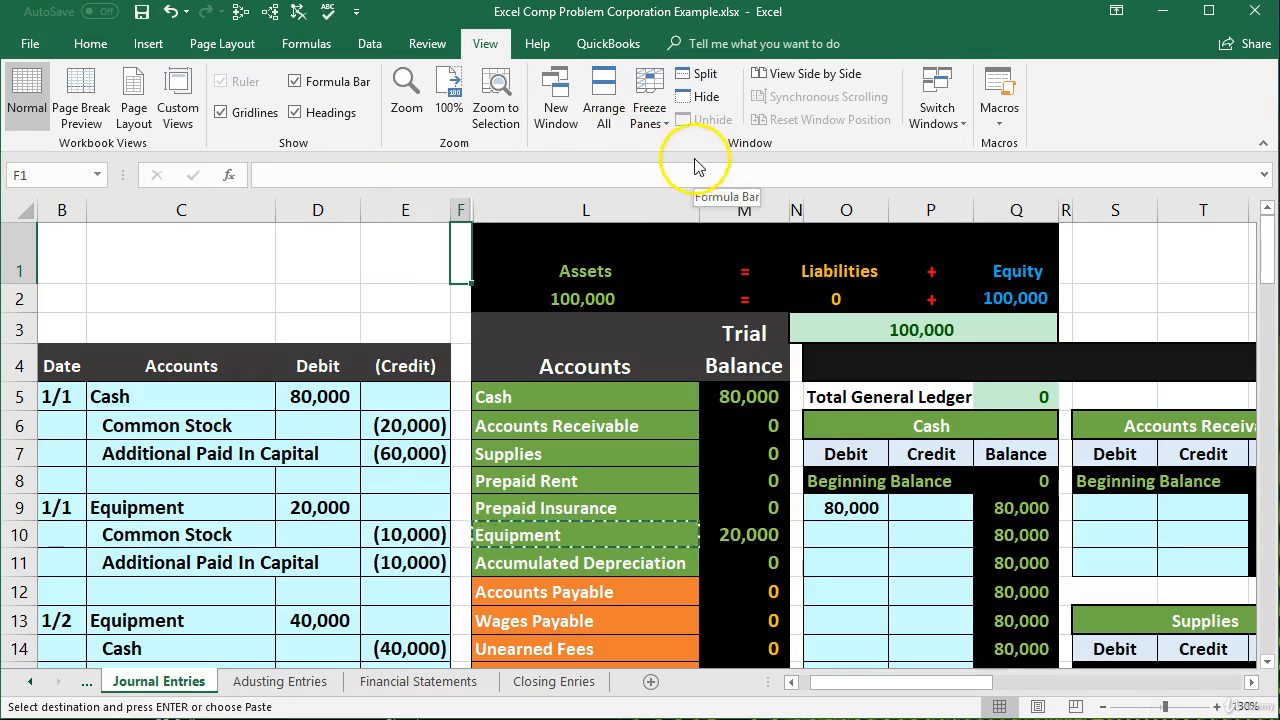
left_click(645, 118)
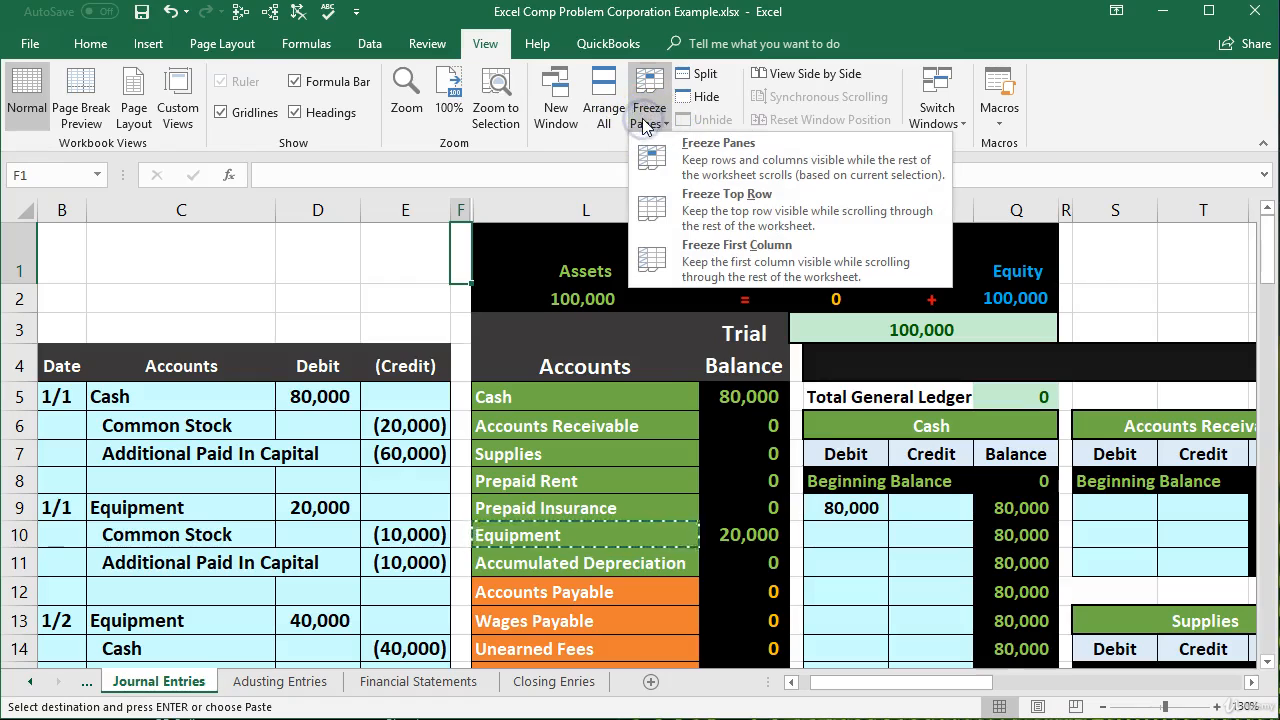
left_click(661, 154)
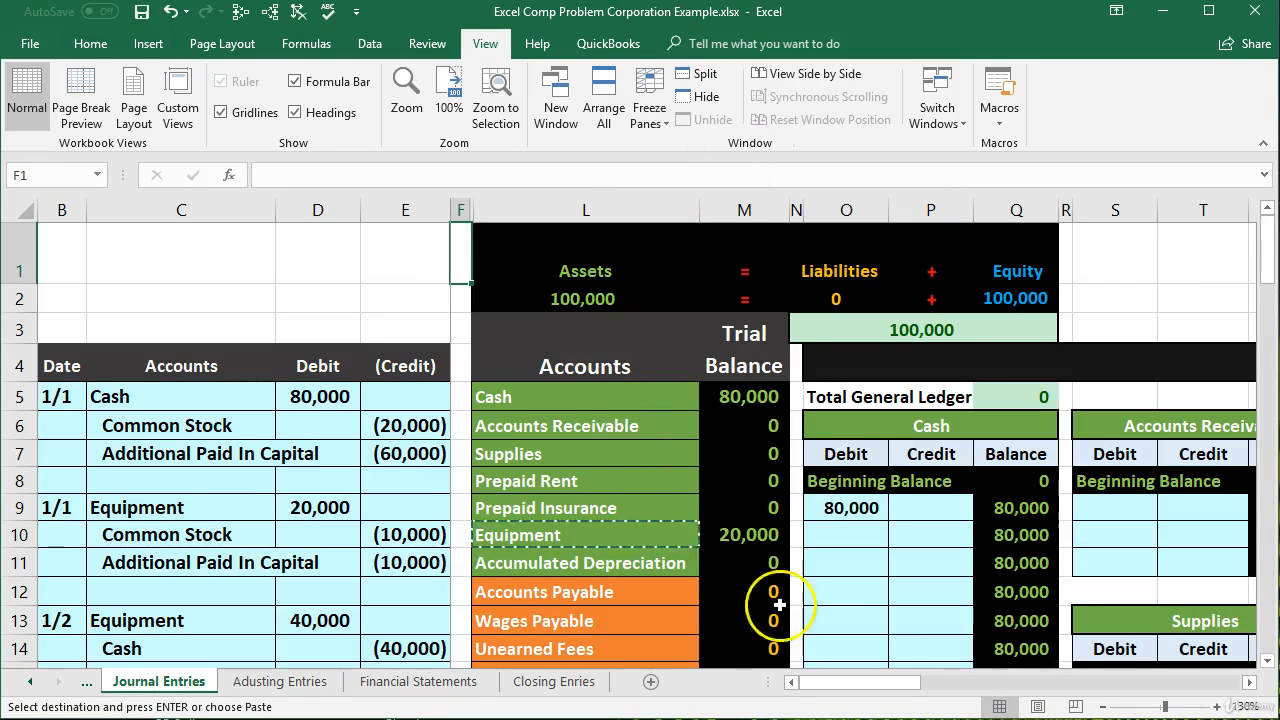
left_click(1252, 682)
left_click(1252, 682)
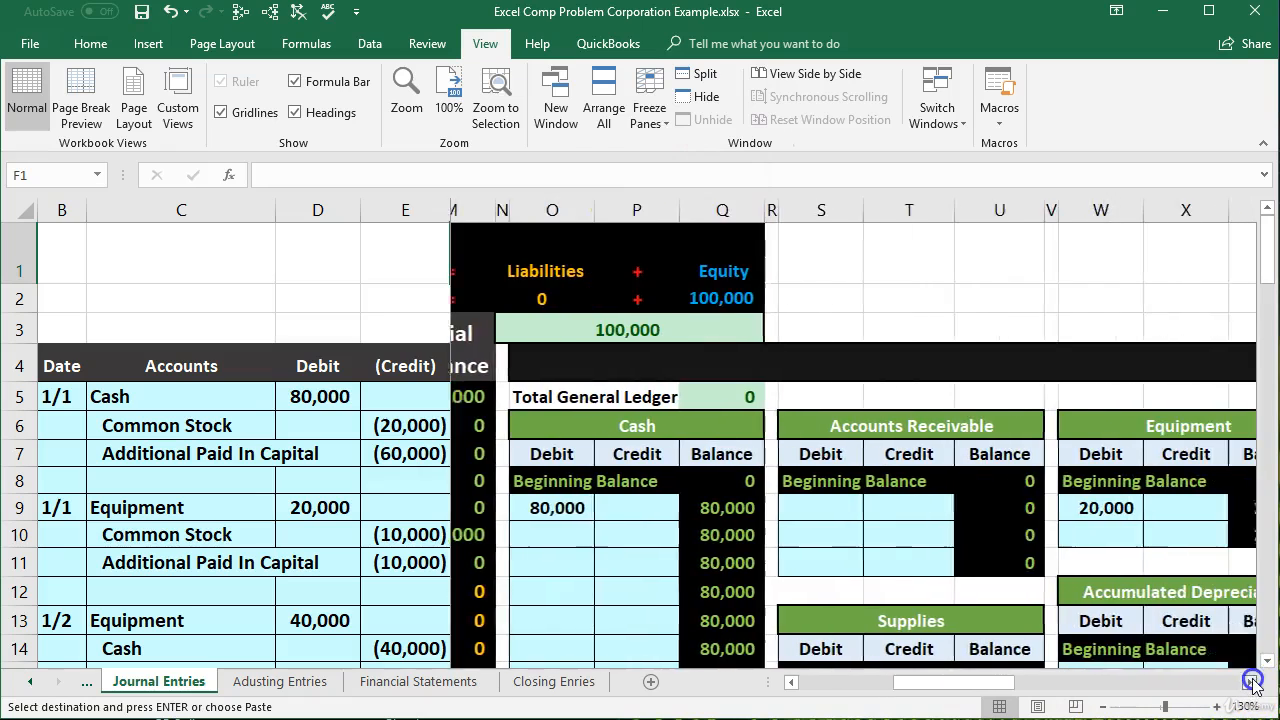
left_click(1252, 682)
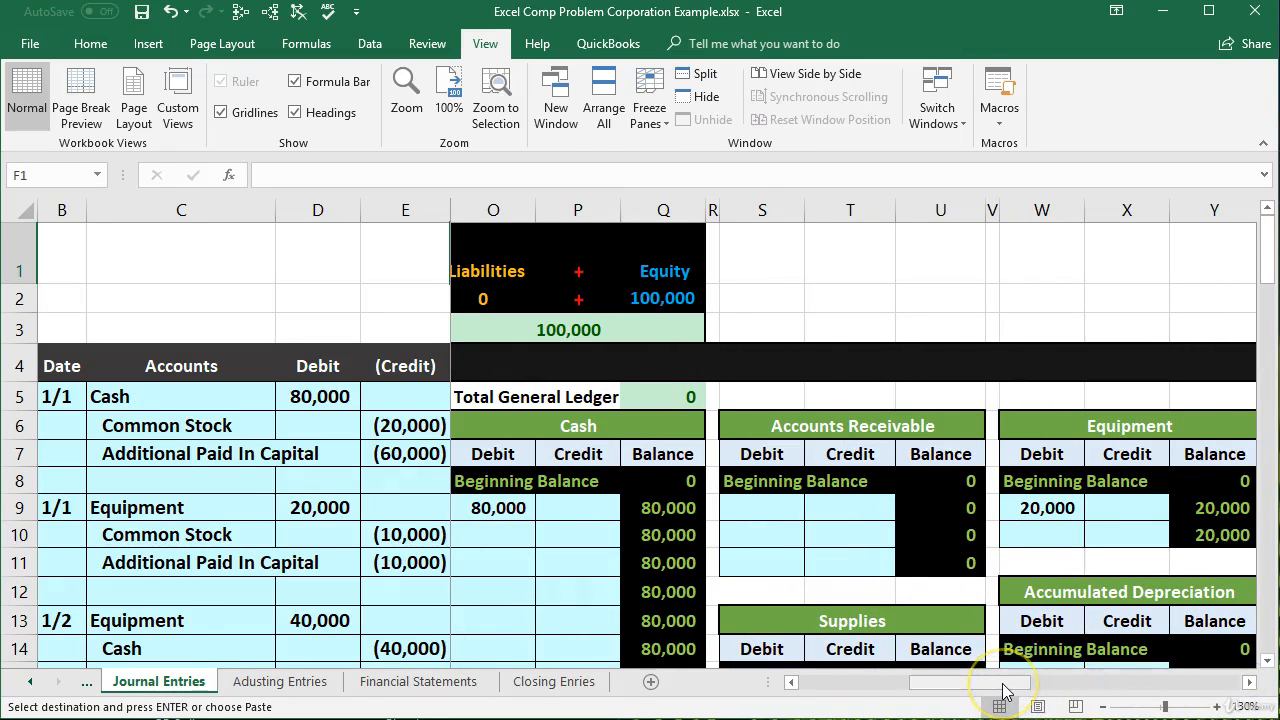
left_click_drag(1005, 690, 862, 684)
Step: Post the 1/2 Equipment debit to the Equipment ledger account by entering =D13 in debit cell W10
scroll(368, 537, "down", 1)
left_click_drag(249, 500, 320, 500)
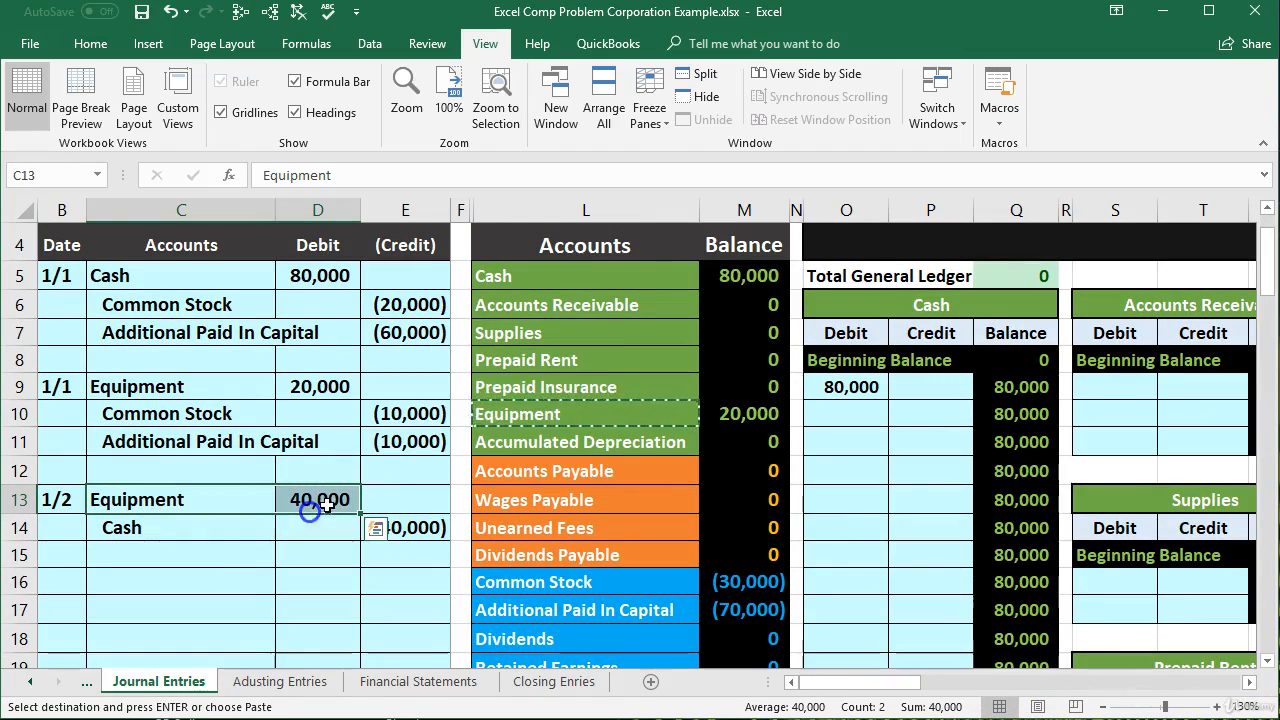
left_click_drag(509, 425, 745, 415)
key("ctrl+c")
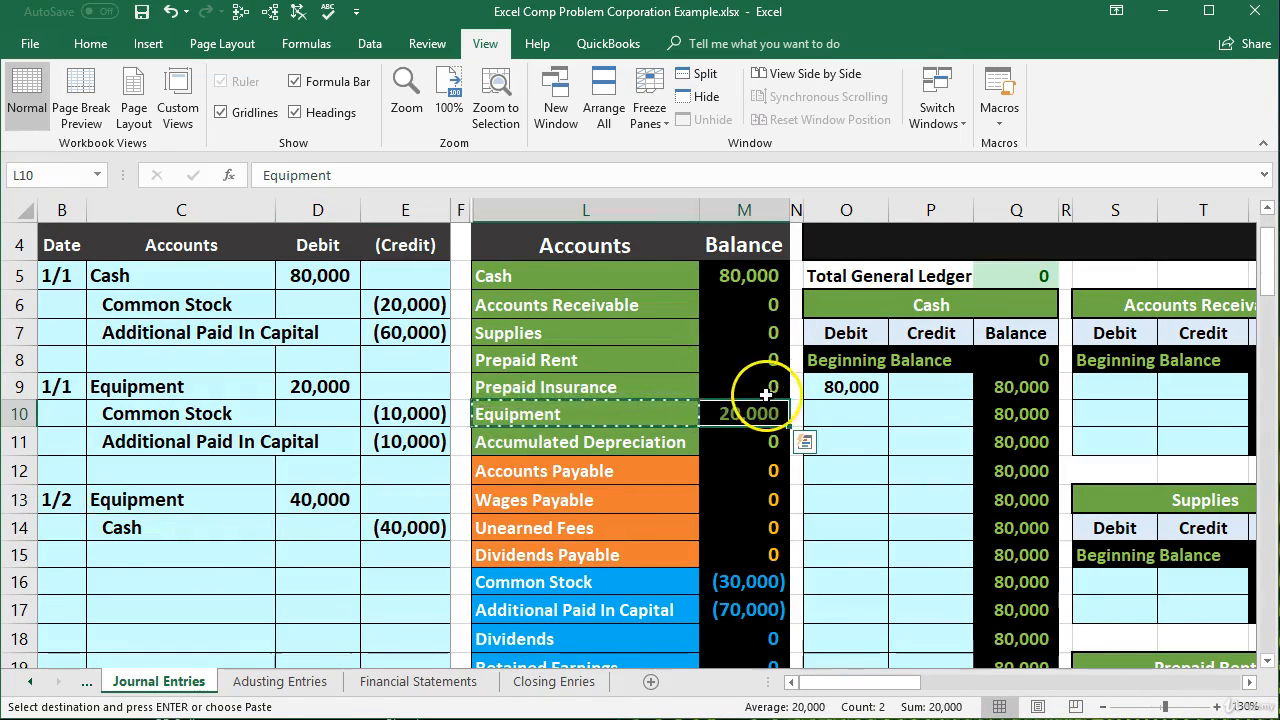
left_click(905, 460)
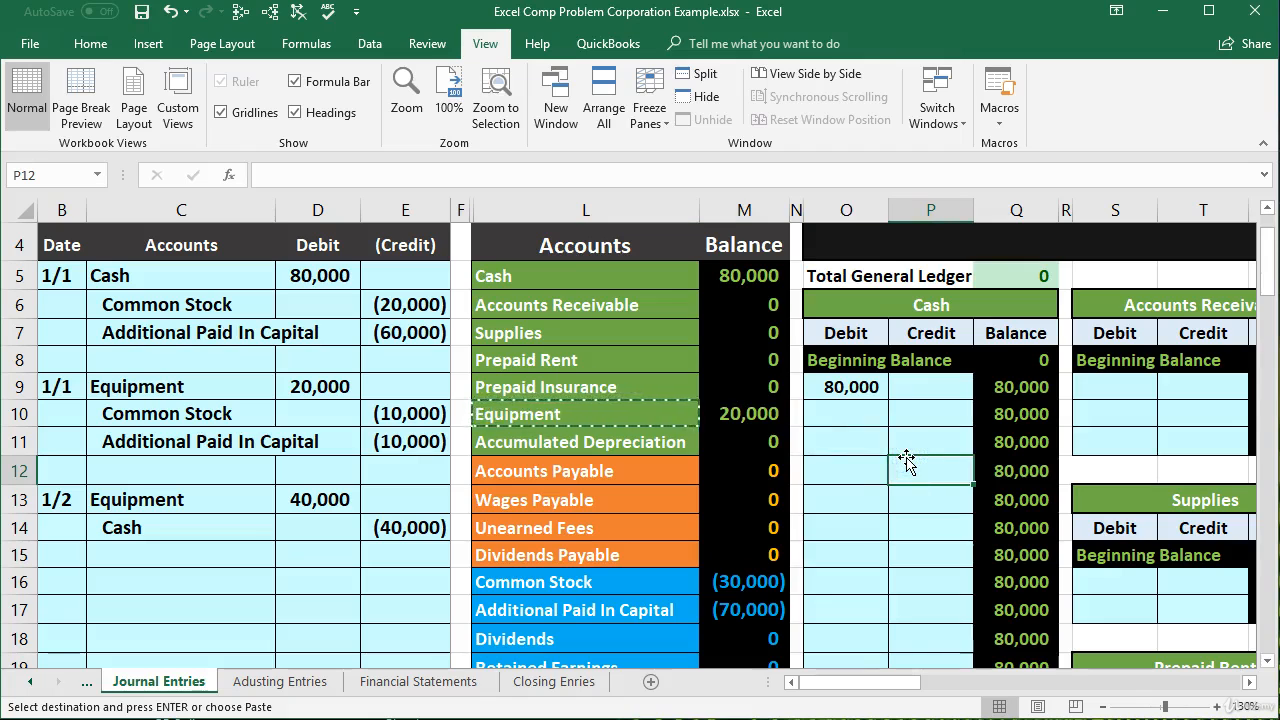
key("Right")
key("Right")
key("Right")
key("Right")
key("Right")
key("Right")
key("Right")
key("Right")
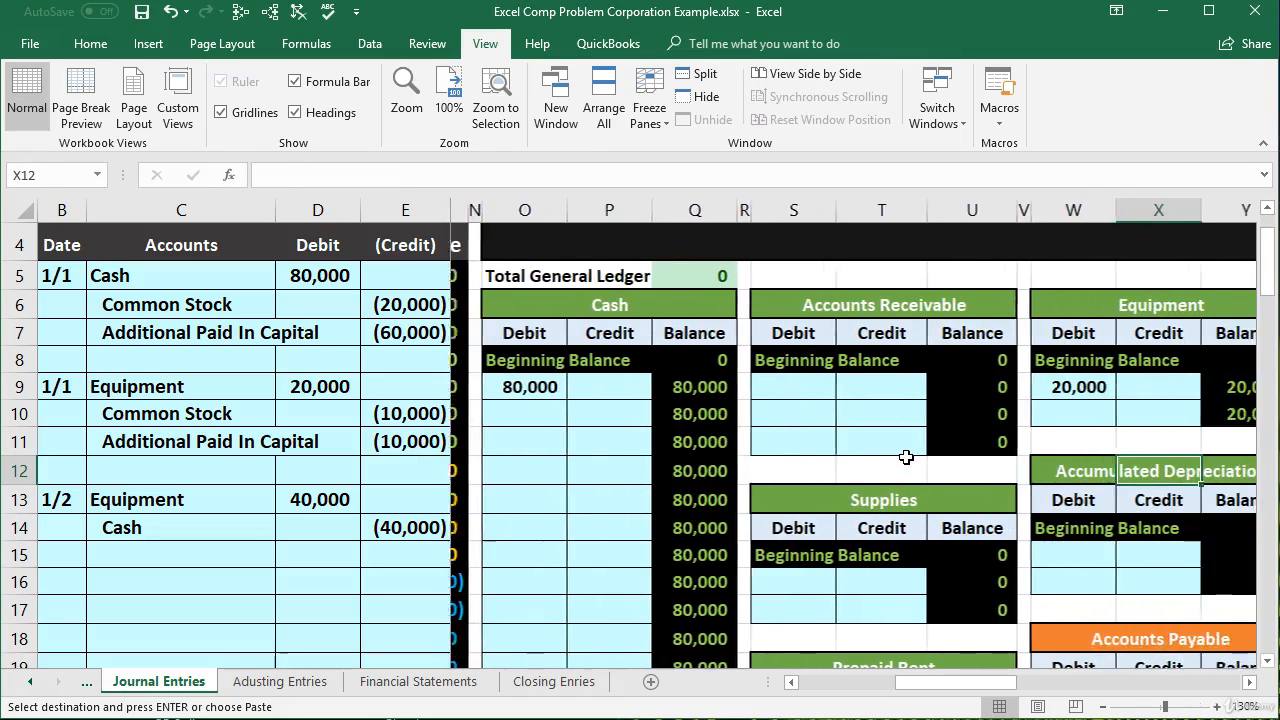
key("Right")
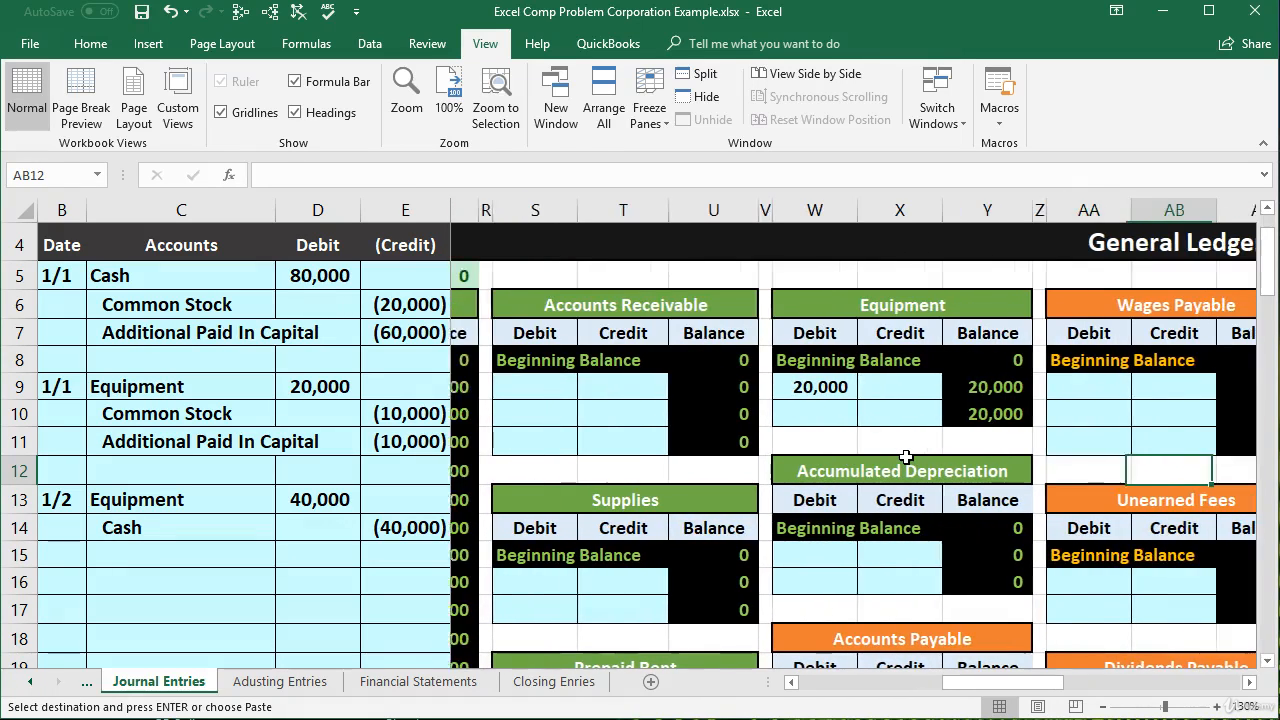
left_click(811, 414)
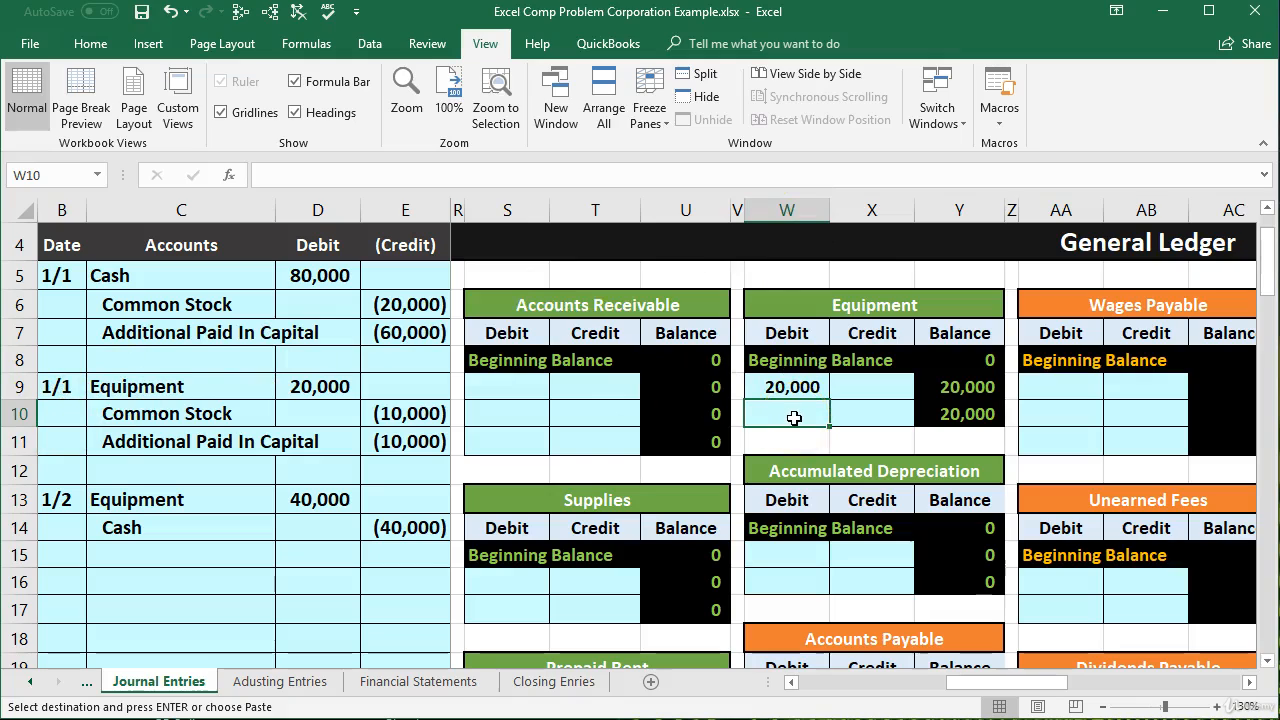
type("=")
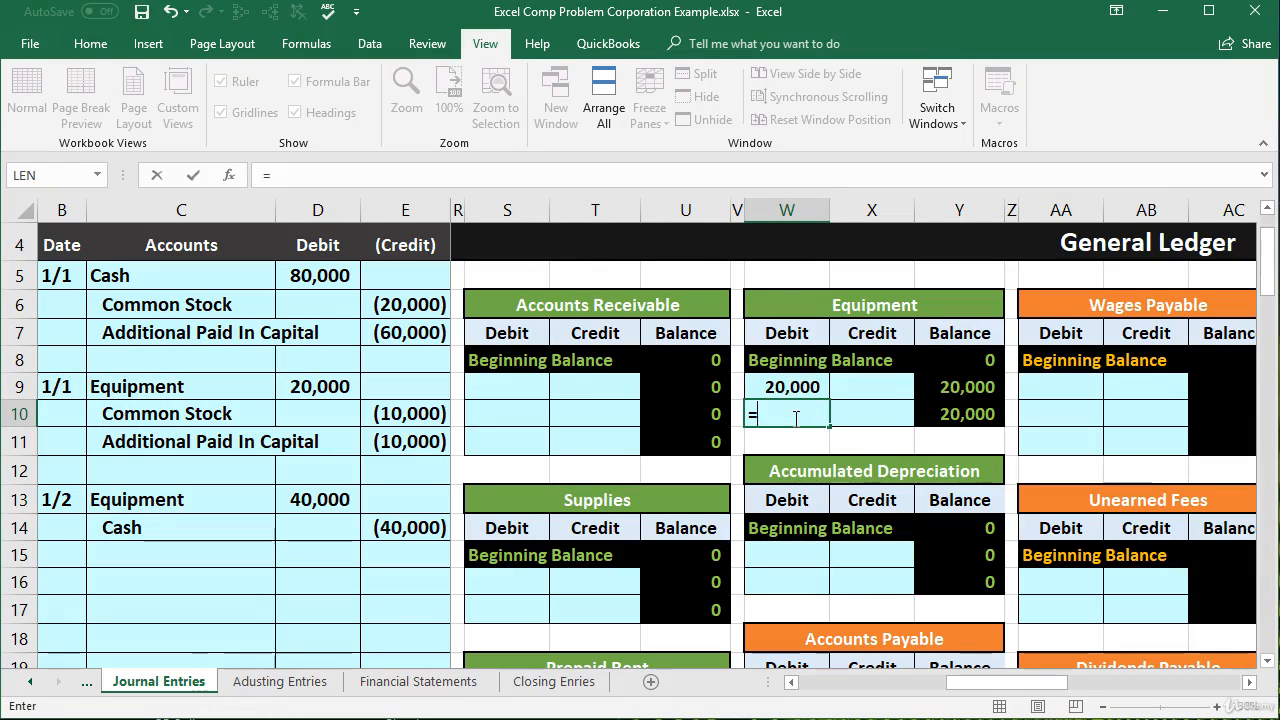
left_click(323, 500)
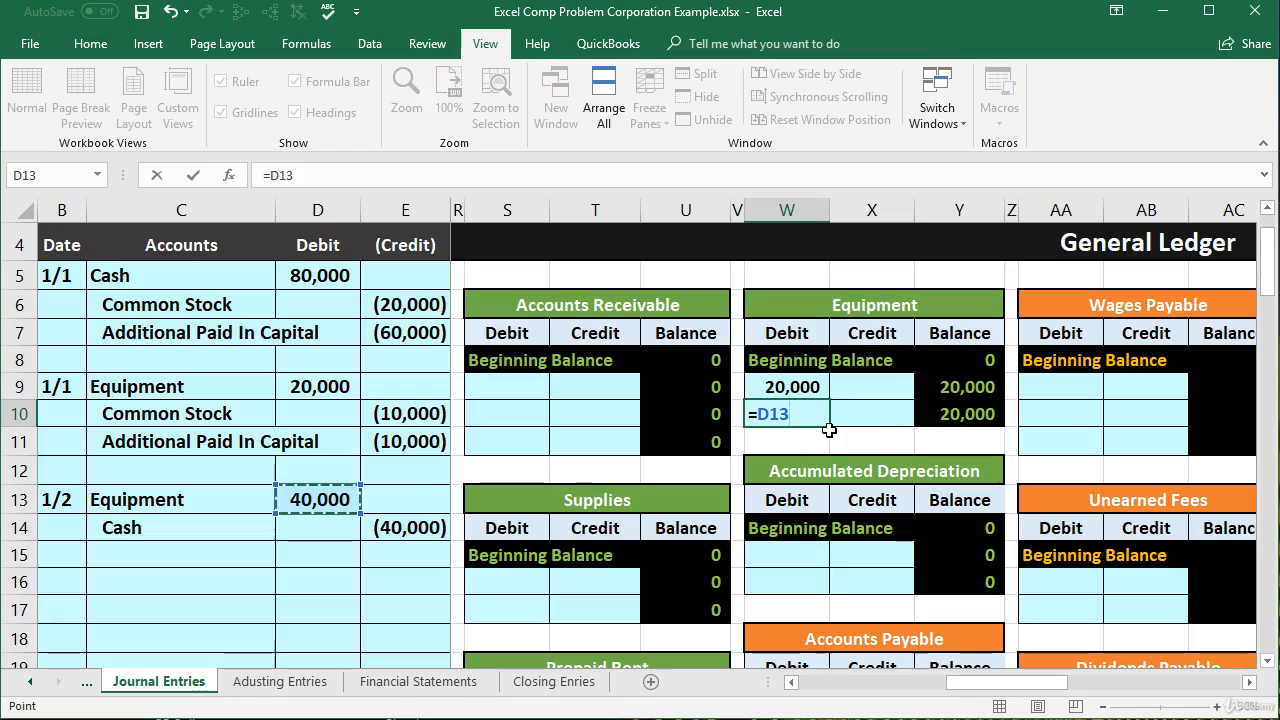
key("Return")
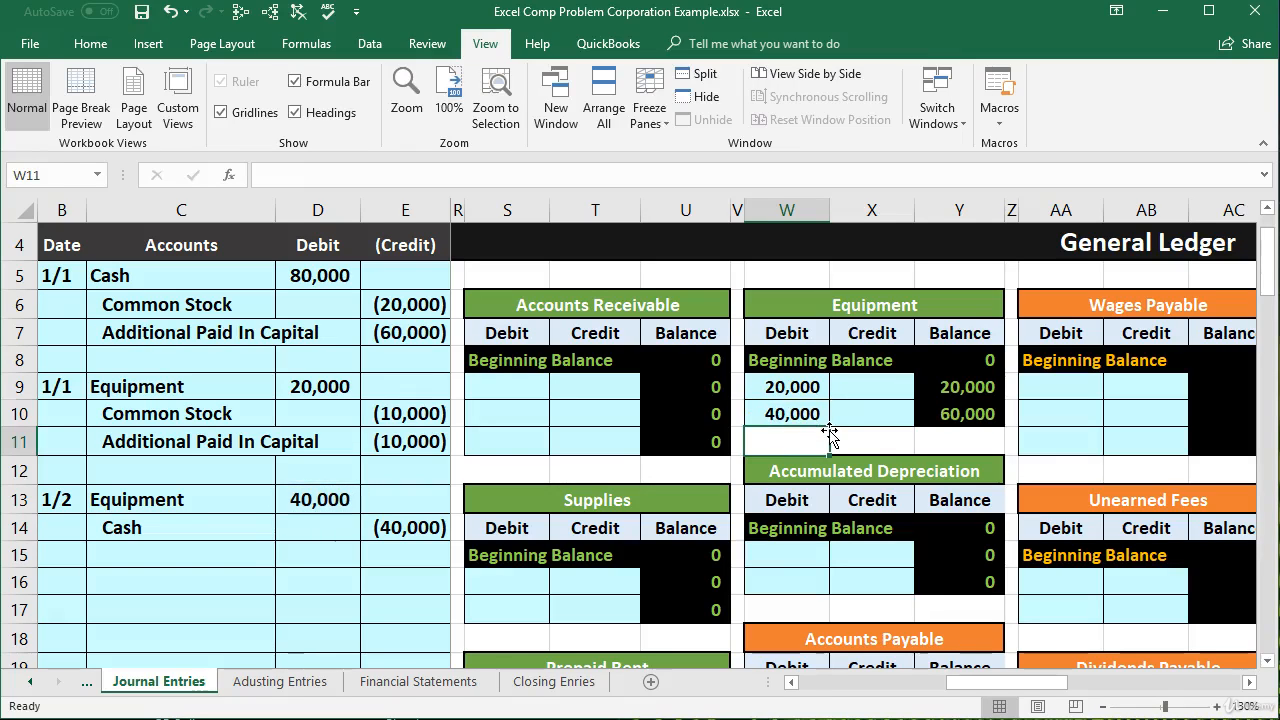
Step: Inspect the Equipment ledger's running balance, trace the dependents and precedents of W10, and remove the trace arrows
left_click(808, 413)
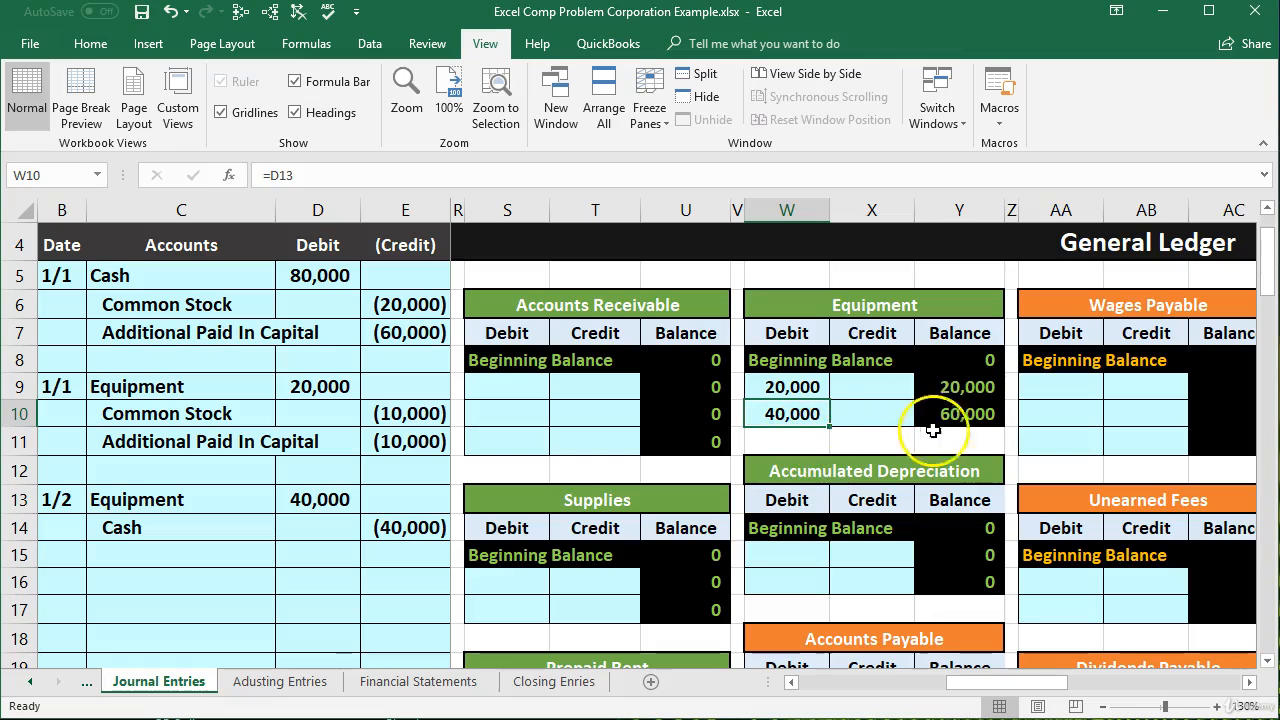
left_click(968, 392)
left_click(788, 413)
left_click(951, 421)
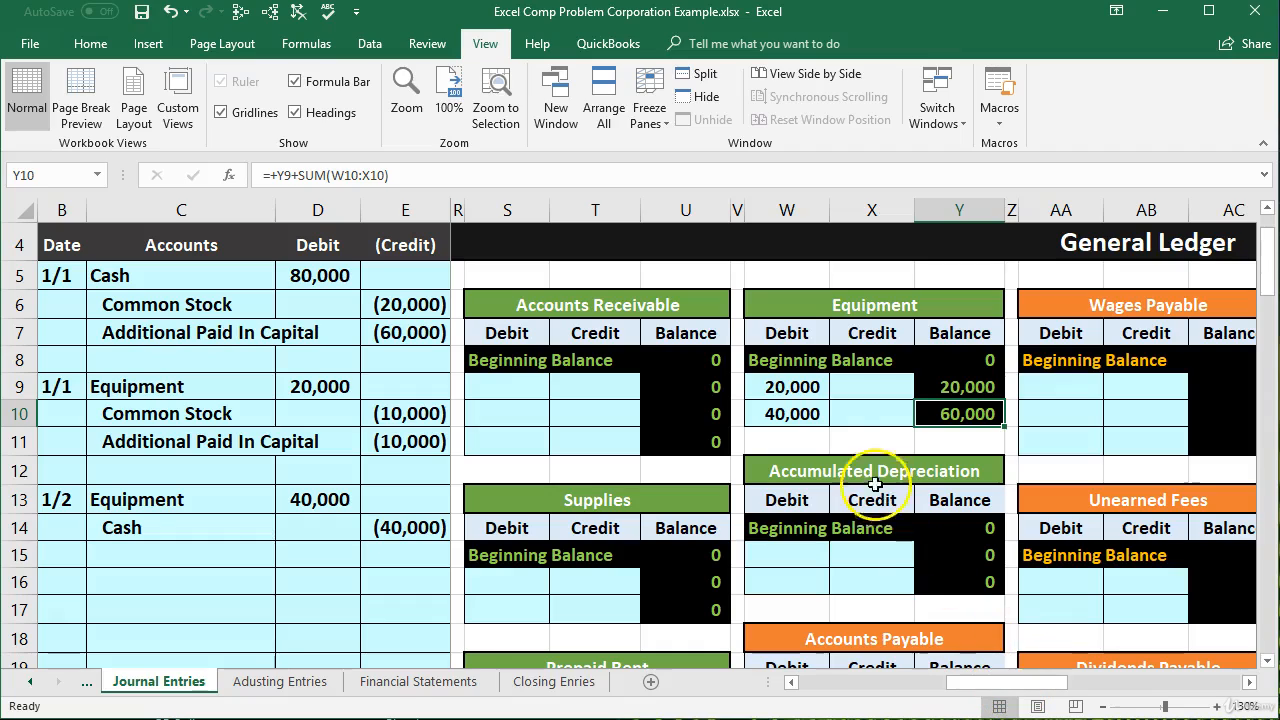
left_click(800, 413)
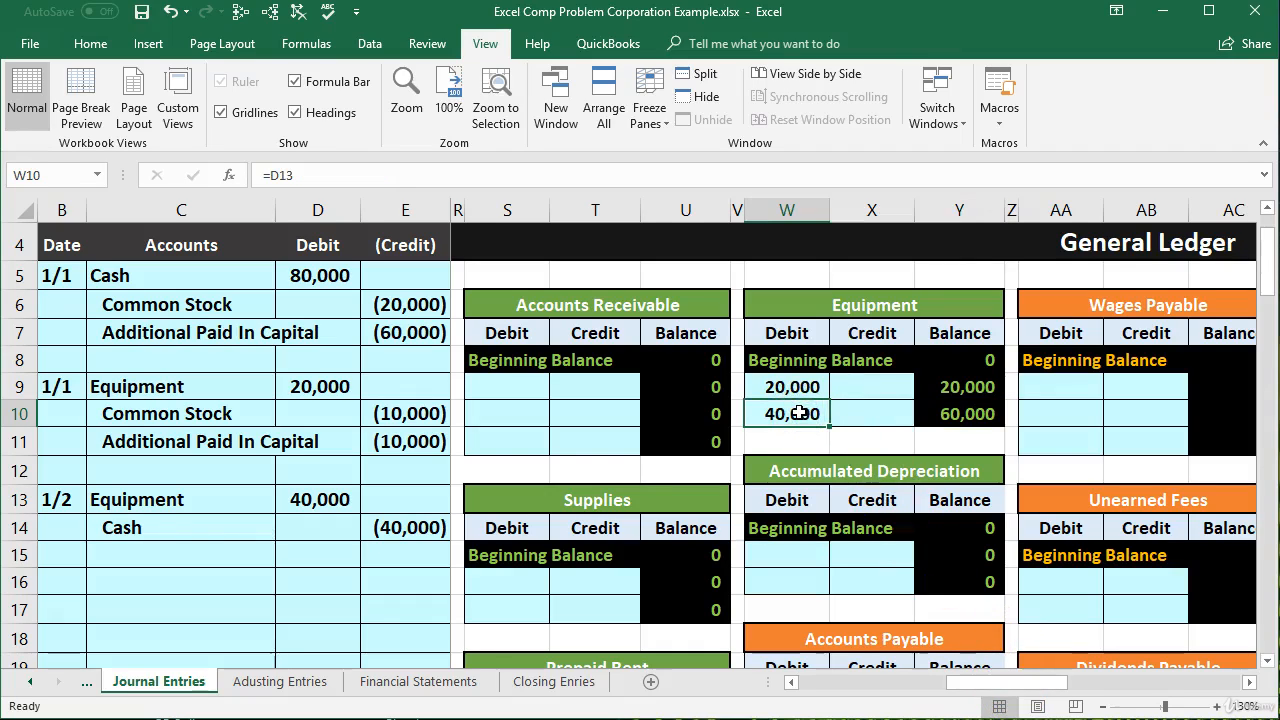
left_click(270, 12)
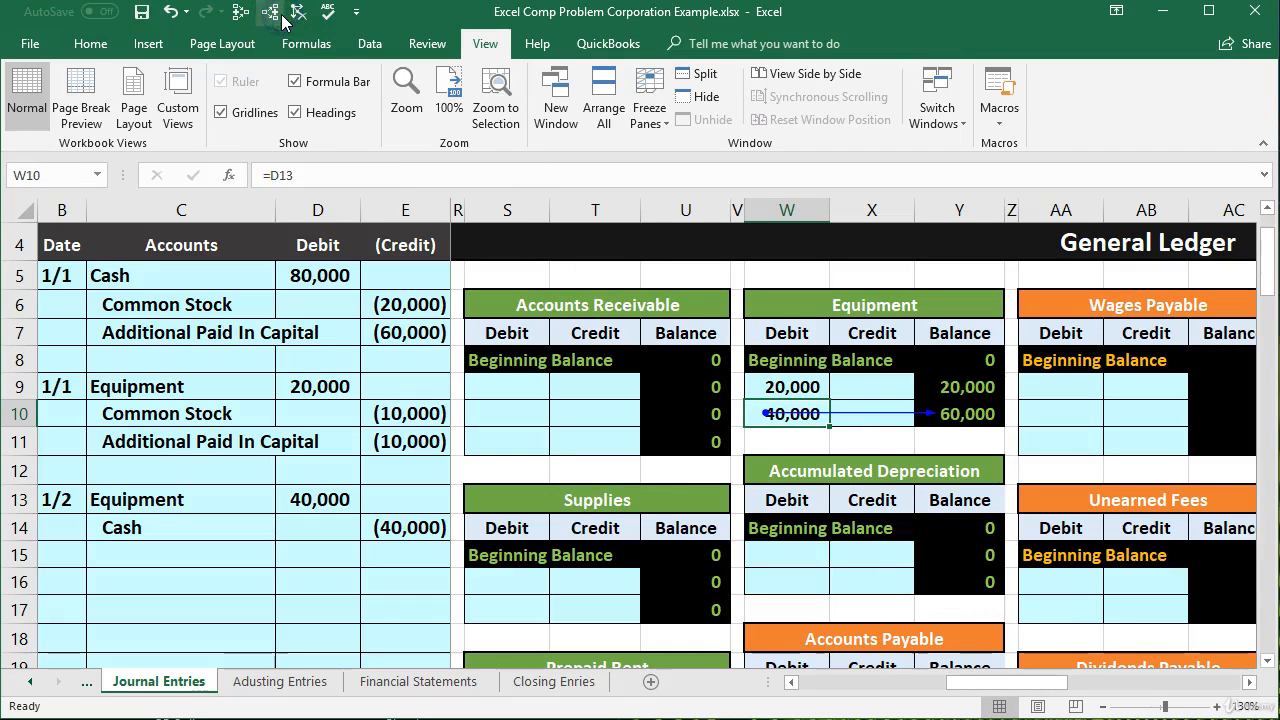
left_click(240, 12)
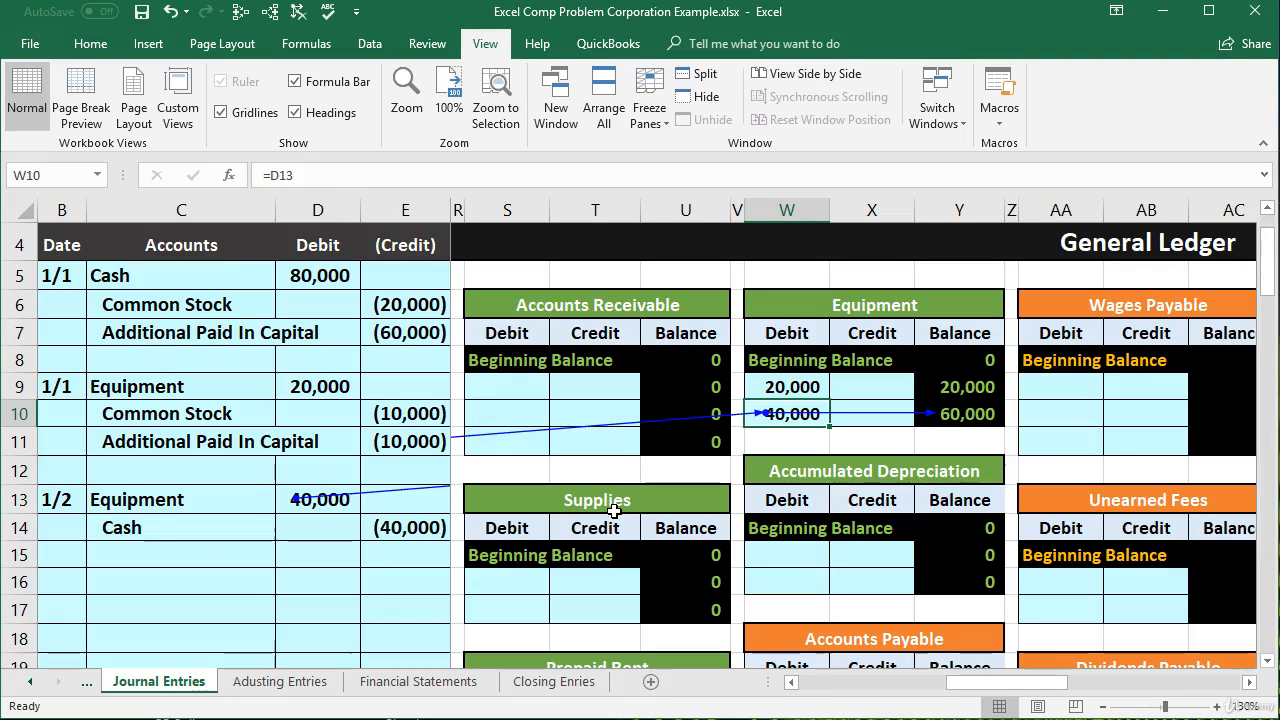
left_click(296, 12)
Step: Check the Equipment balance in trial balance cell M10 against the sum of the journal debits in D9 and D13
left_click(965, 413)
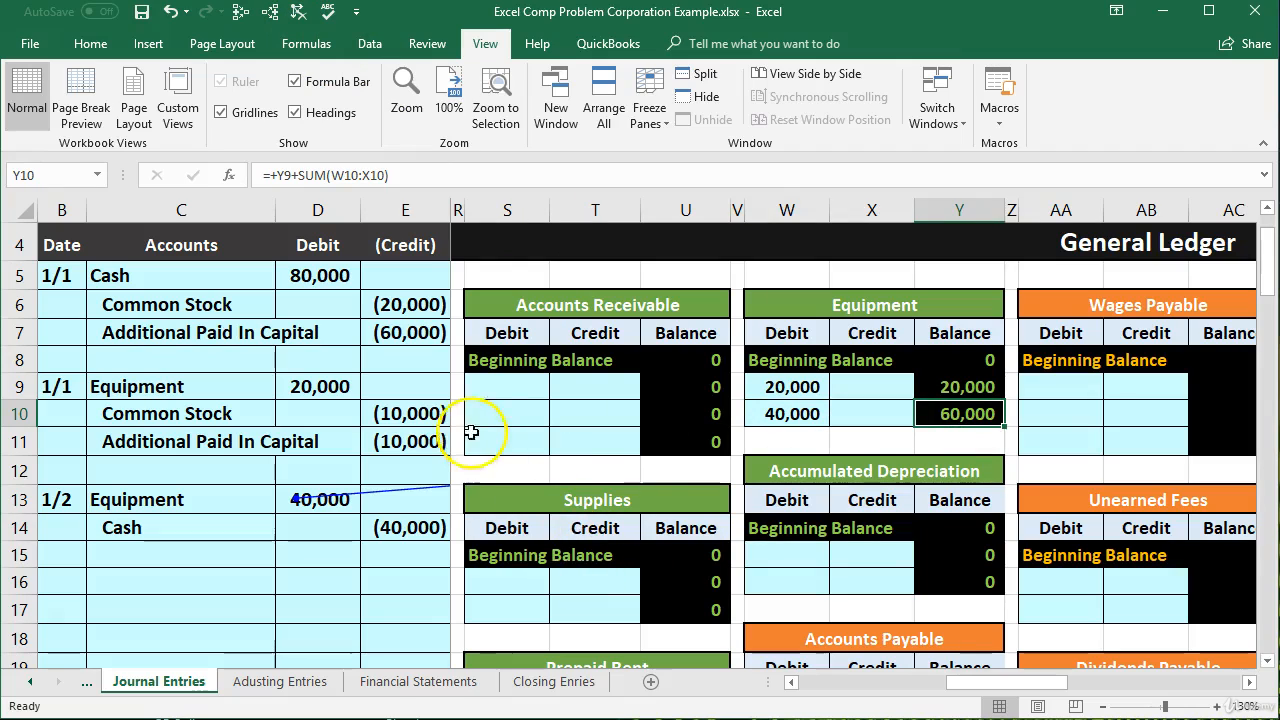
left_click(433, 418)
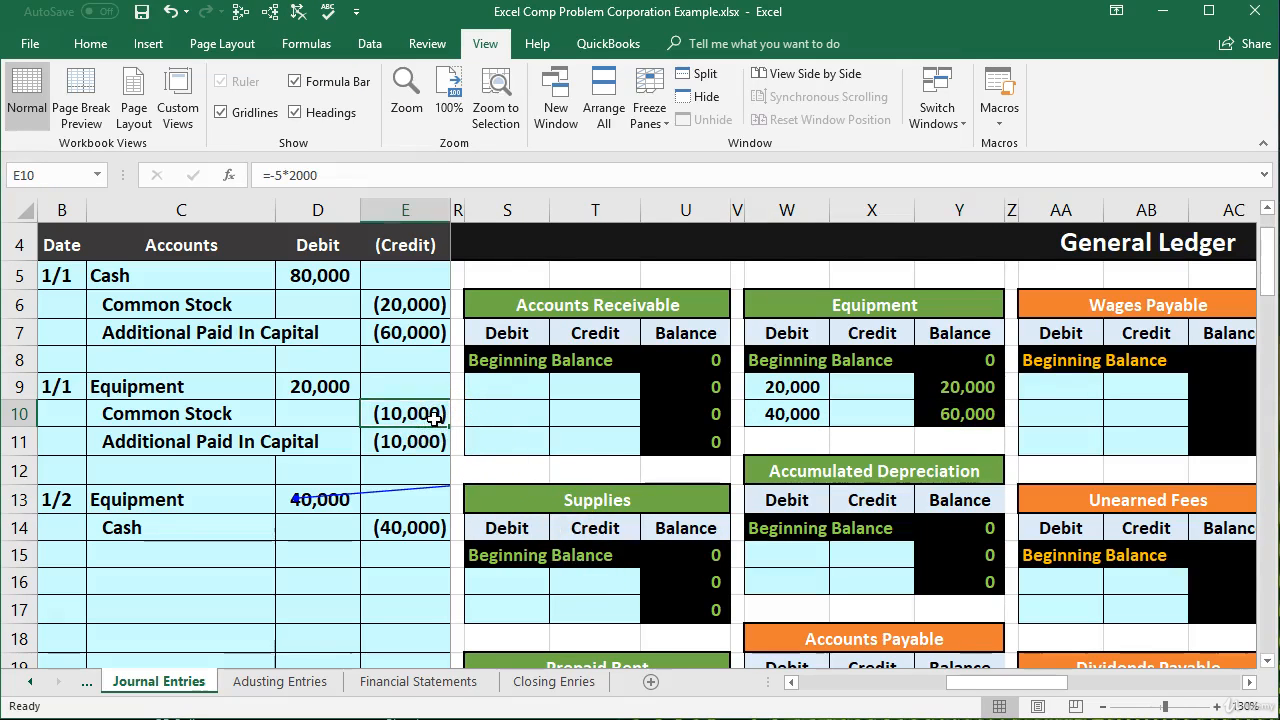
key("Right")
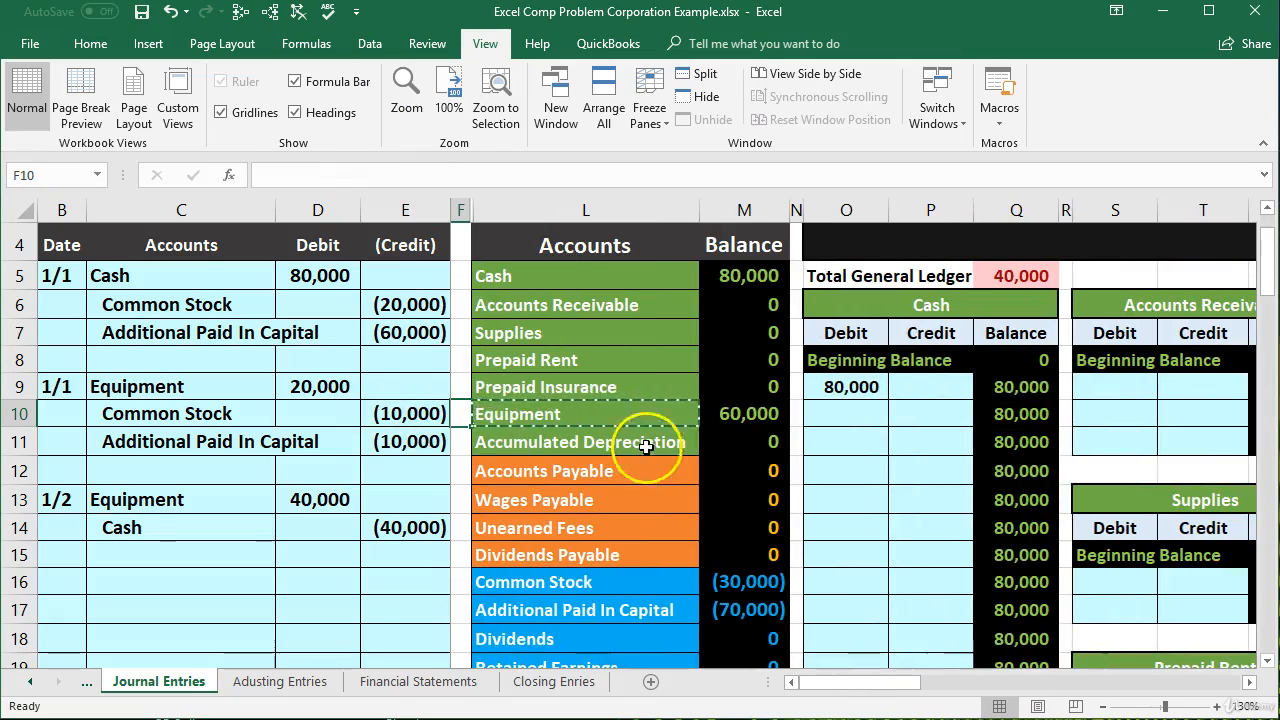
left_click(738, 413)
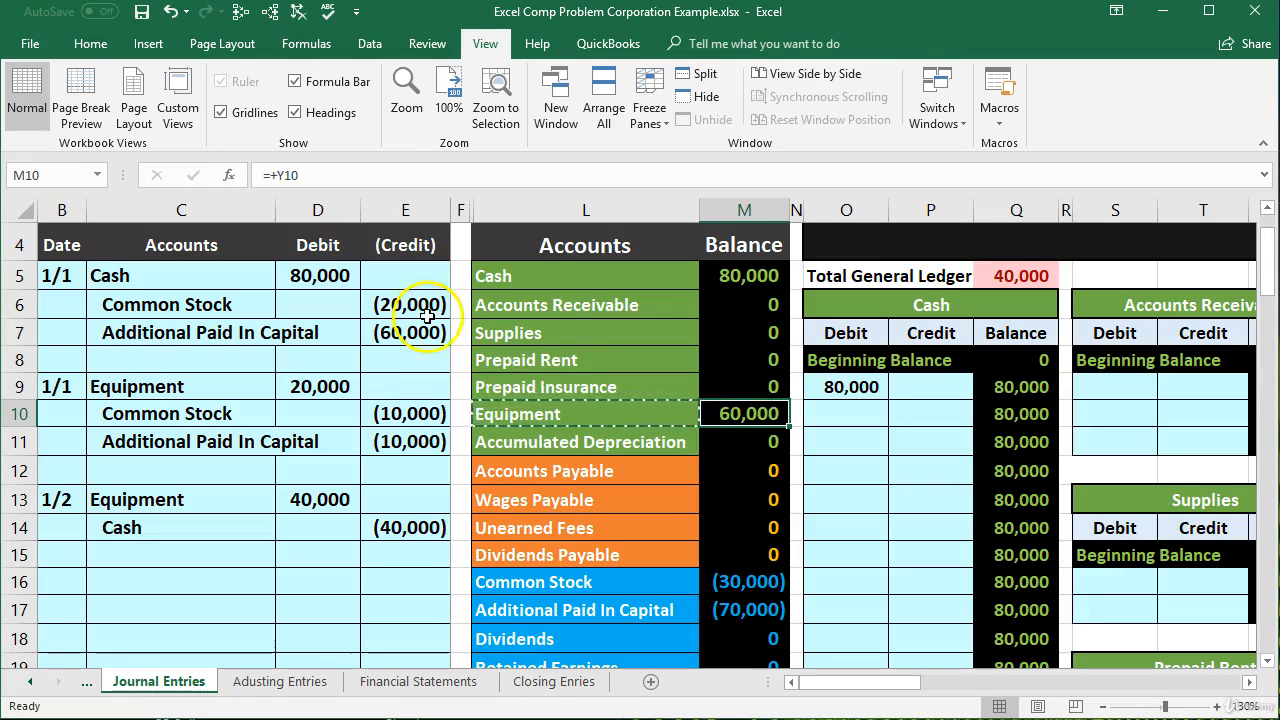
left_click(333, 379)
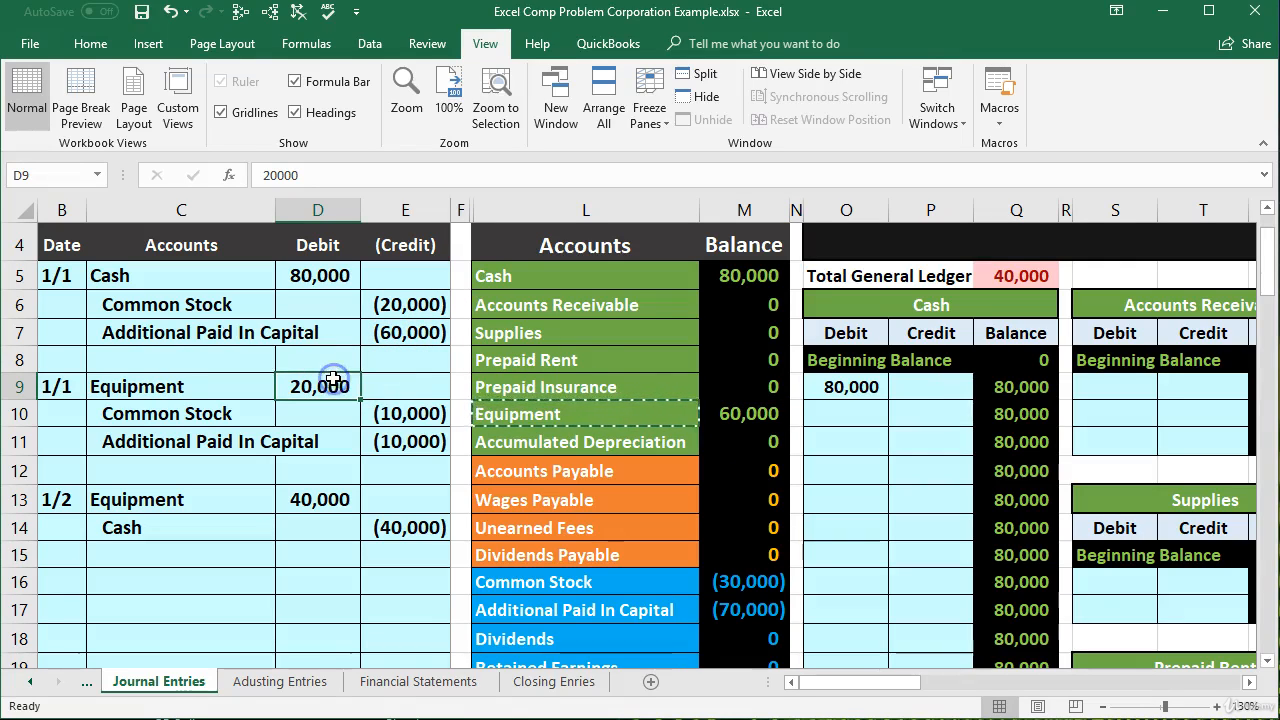
left_click(325, 502, "ctrl")
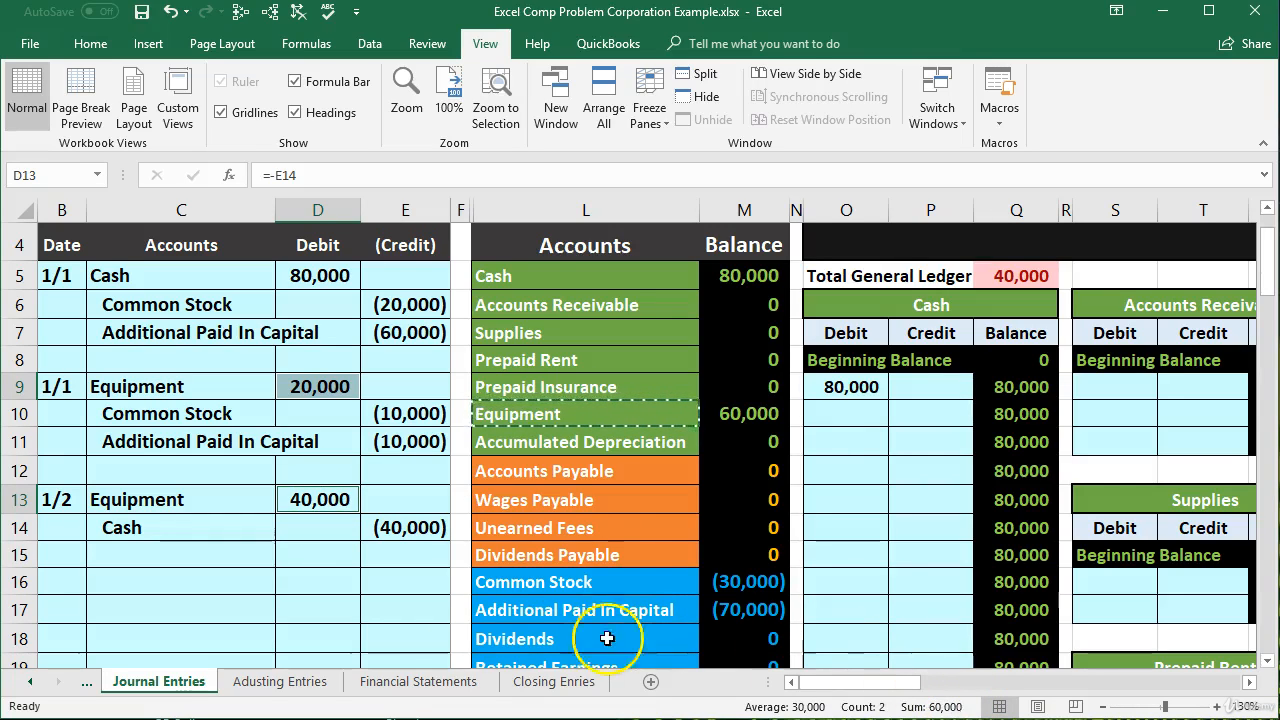
left_click(288, 581)
left_click(213, 550)
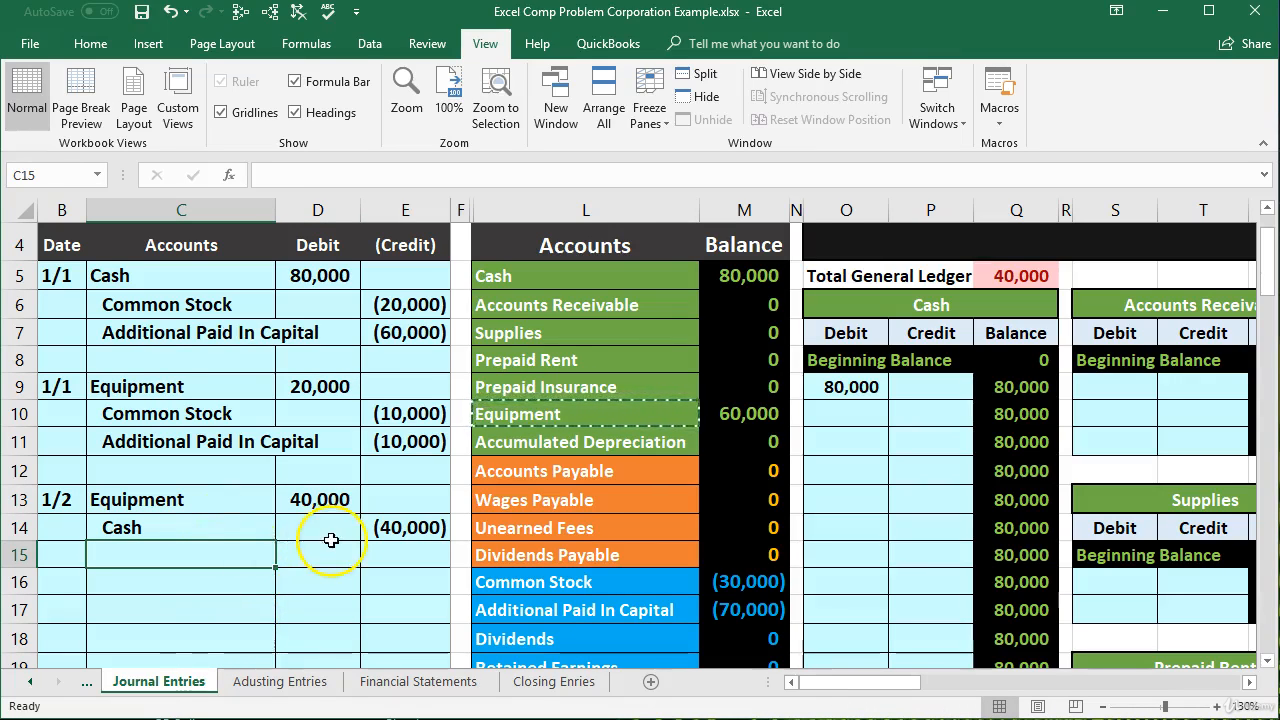
Step: Post the 1/2 Cash credit to the Cash ledger account by entering =E14 in credit cell P10
left_click_drag(285, 526, 423, 530)
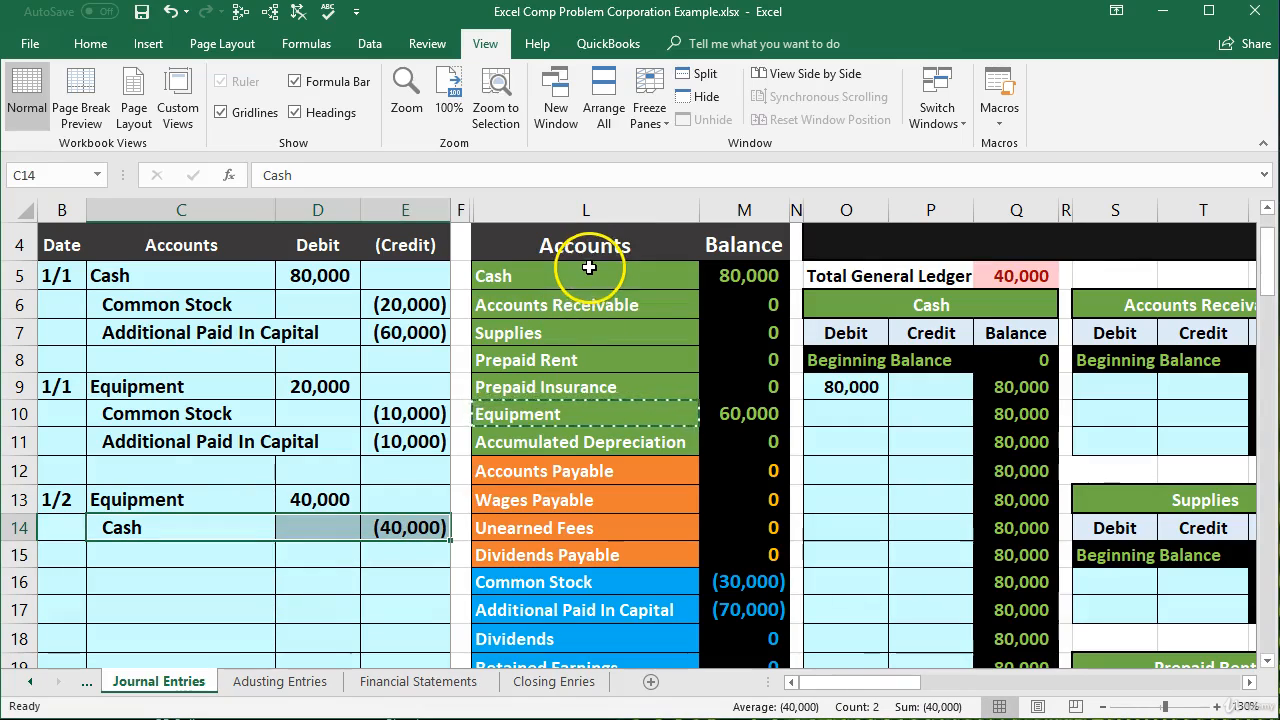
left_click_drag(645, 272, 722, 278)
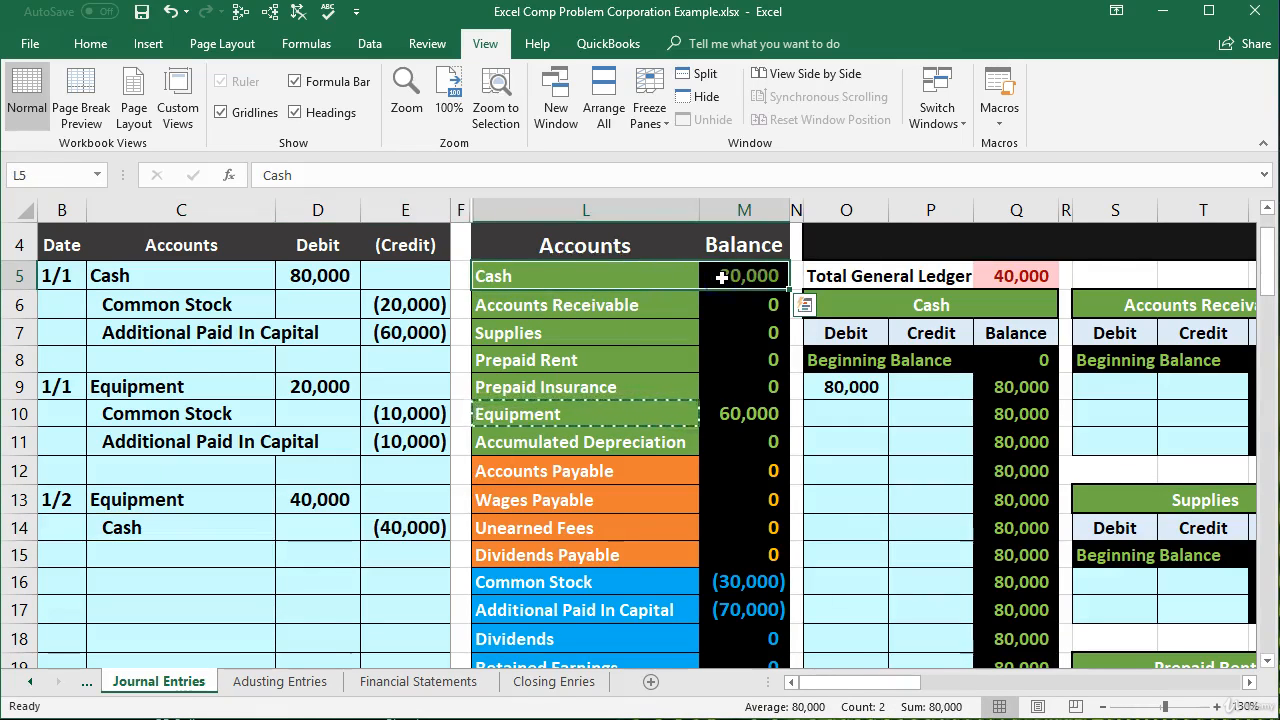
left_click(919, 408)
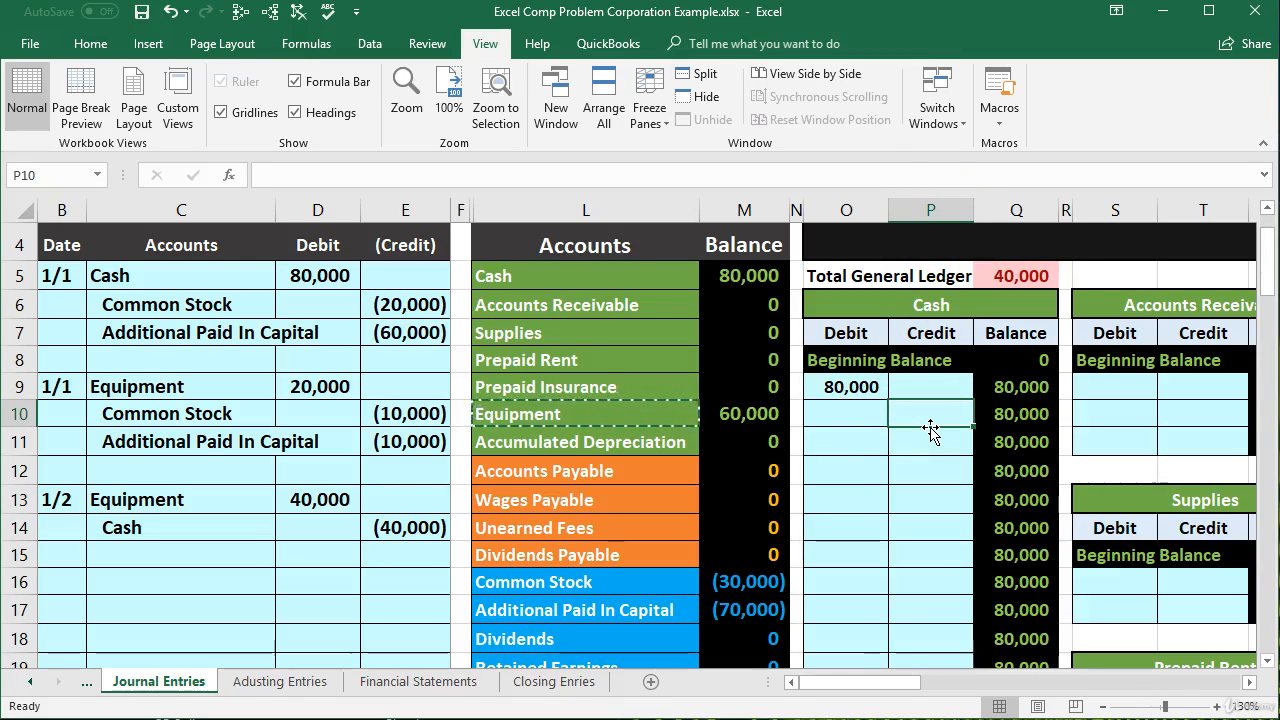
type("=")
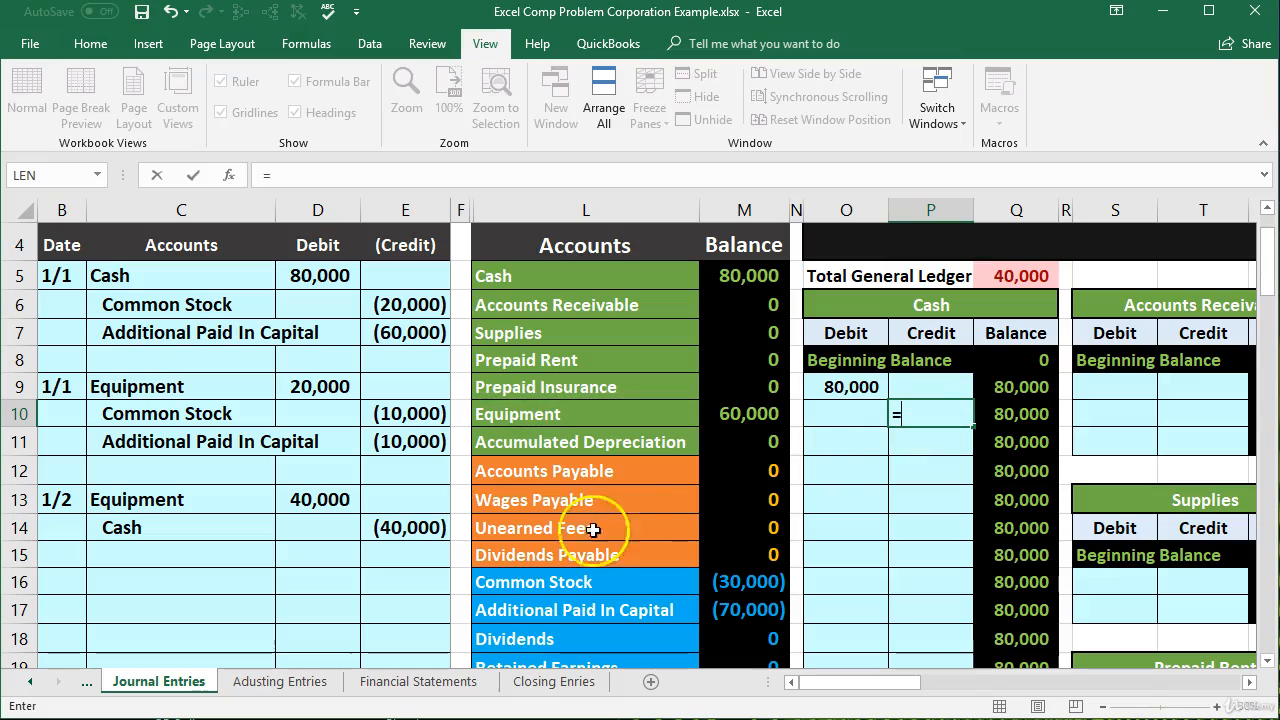
left_click(423, 527)
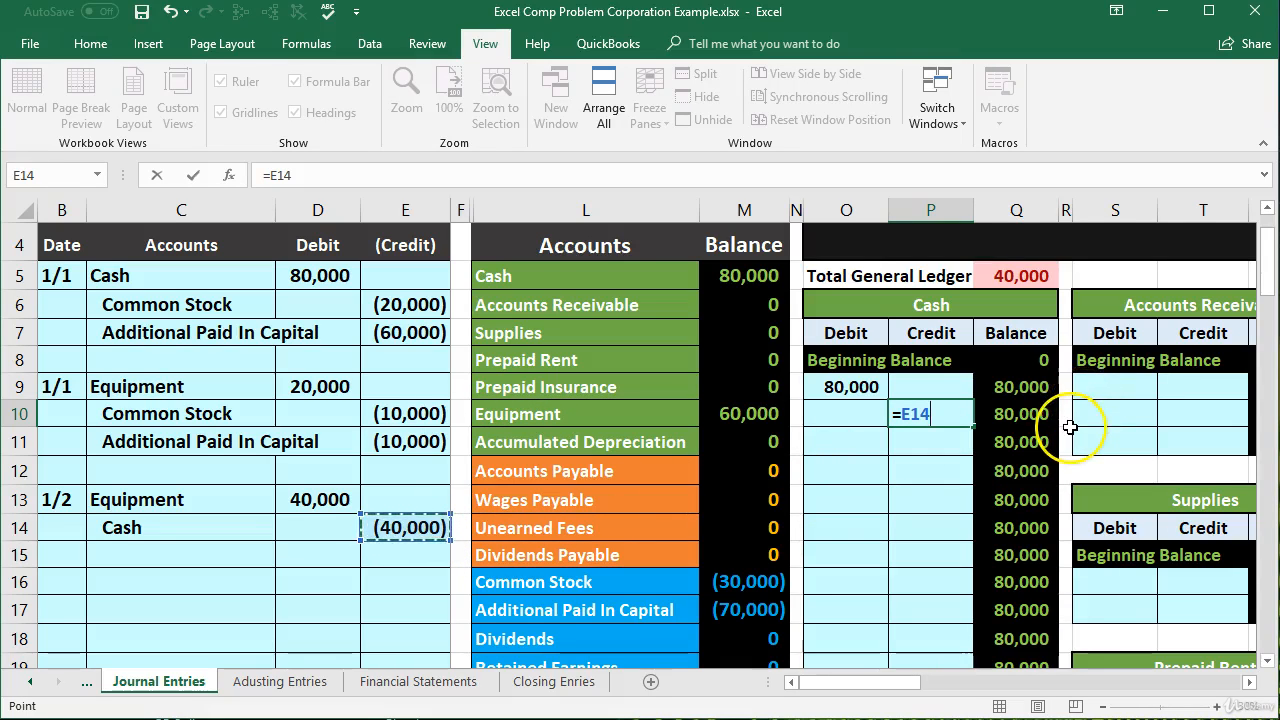
key("Return")
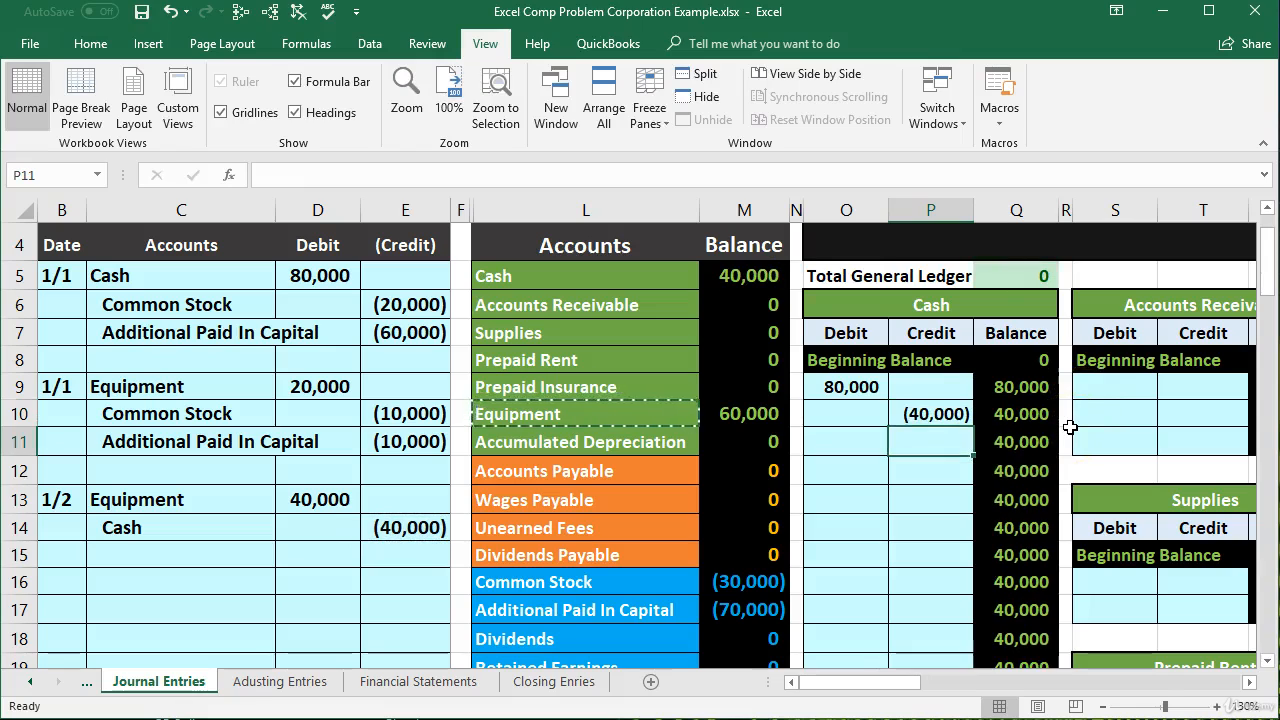
Step: Check the Cash running balance in Q10, its trial balance amount in M5, and the debits-minus-credits formula in M27
left_click(1018, 422)
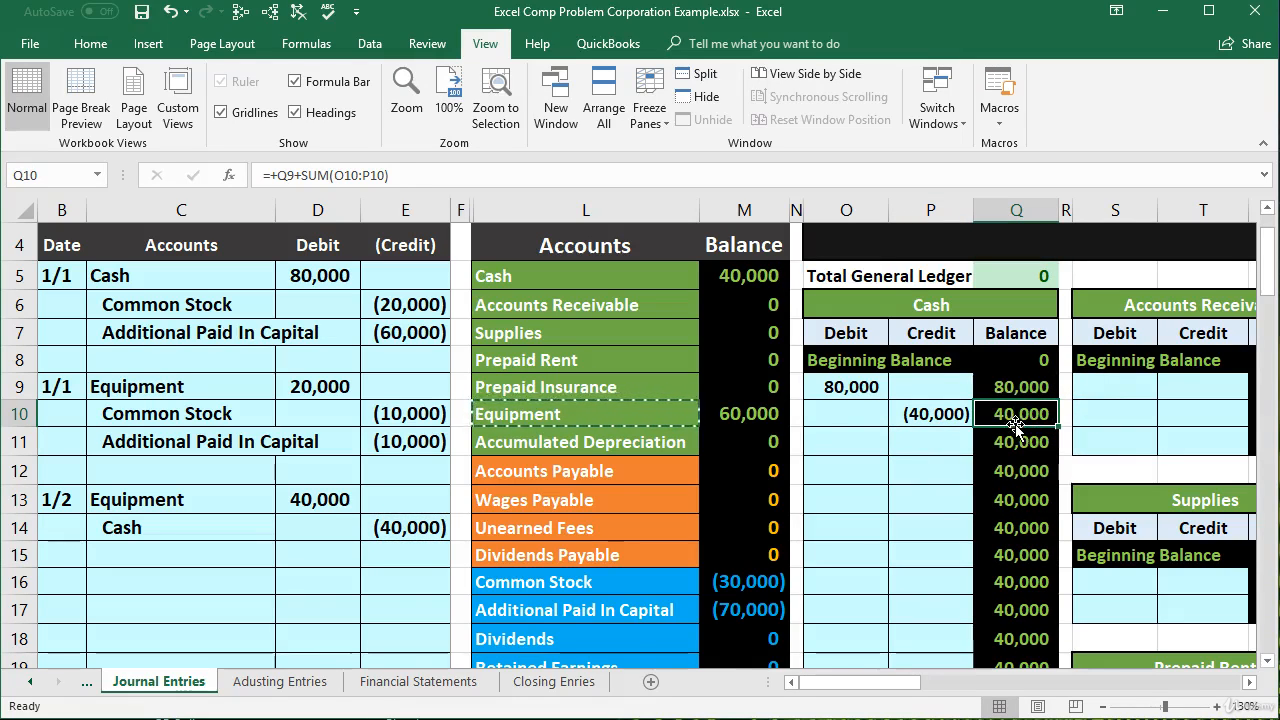
left_click(747, 279)
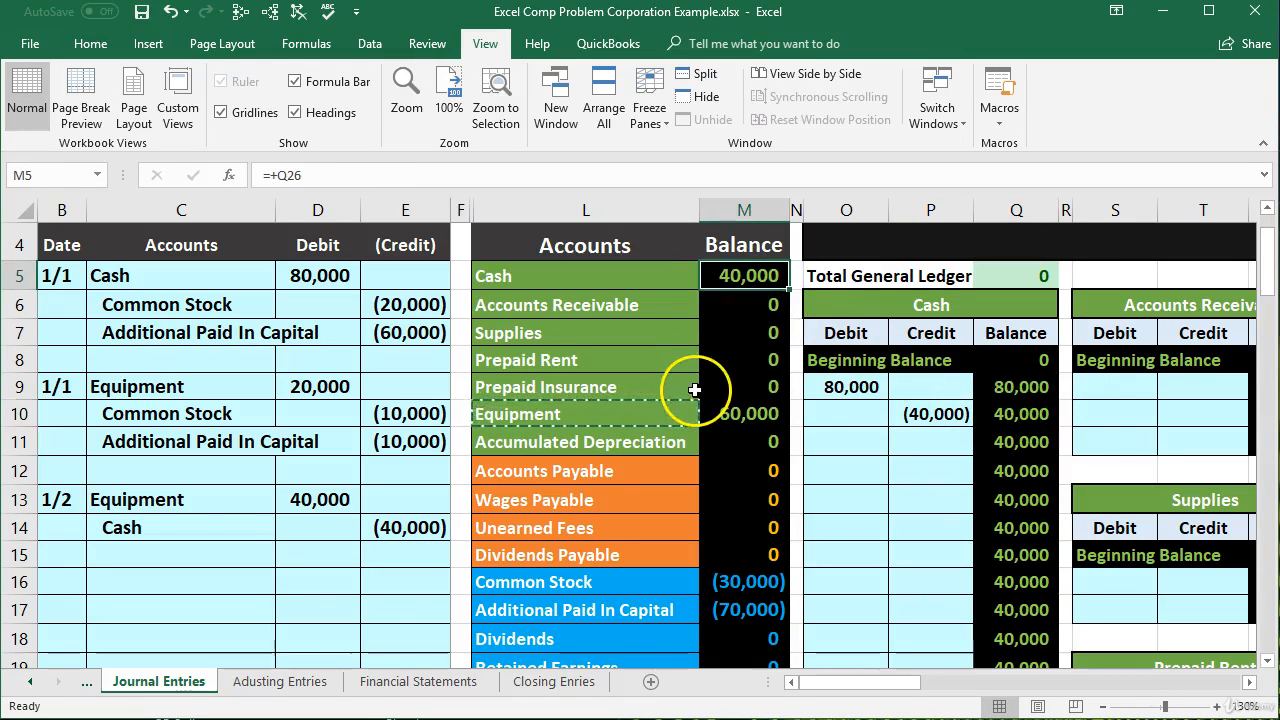
scroll(674, 487, "down", 3)
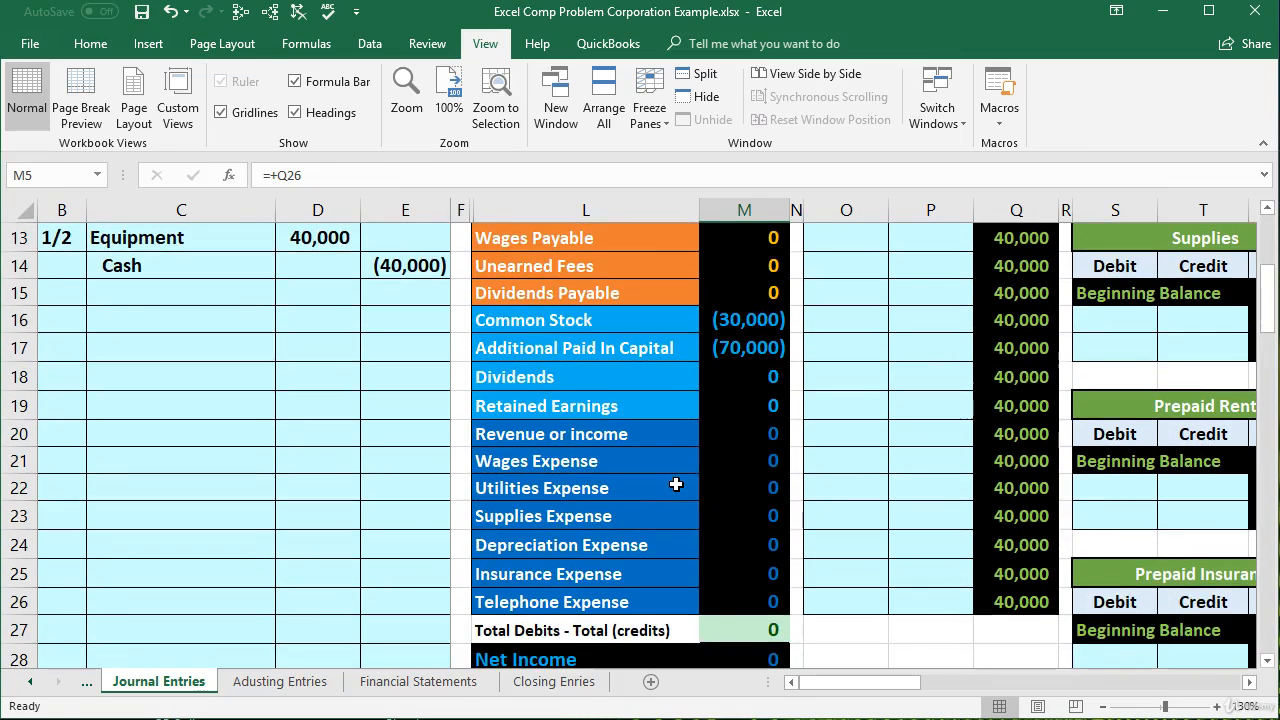
double_click(750, 629)
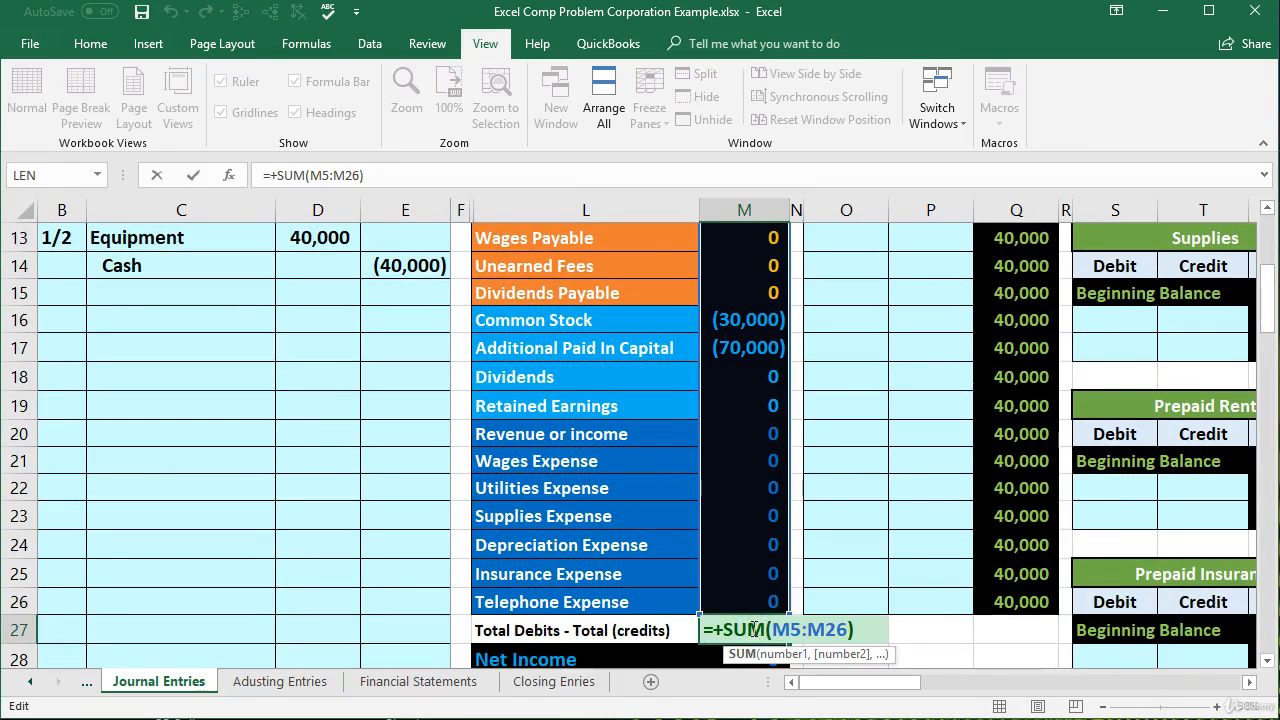
key("Return")
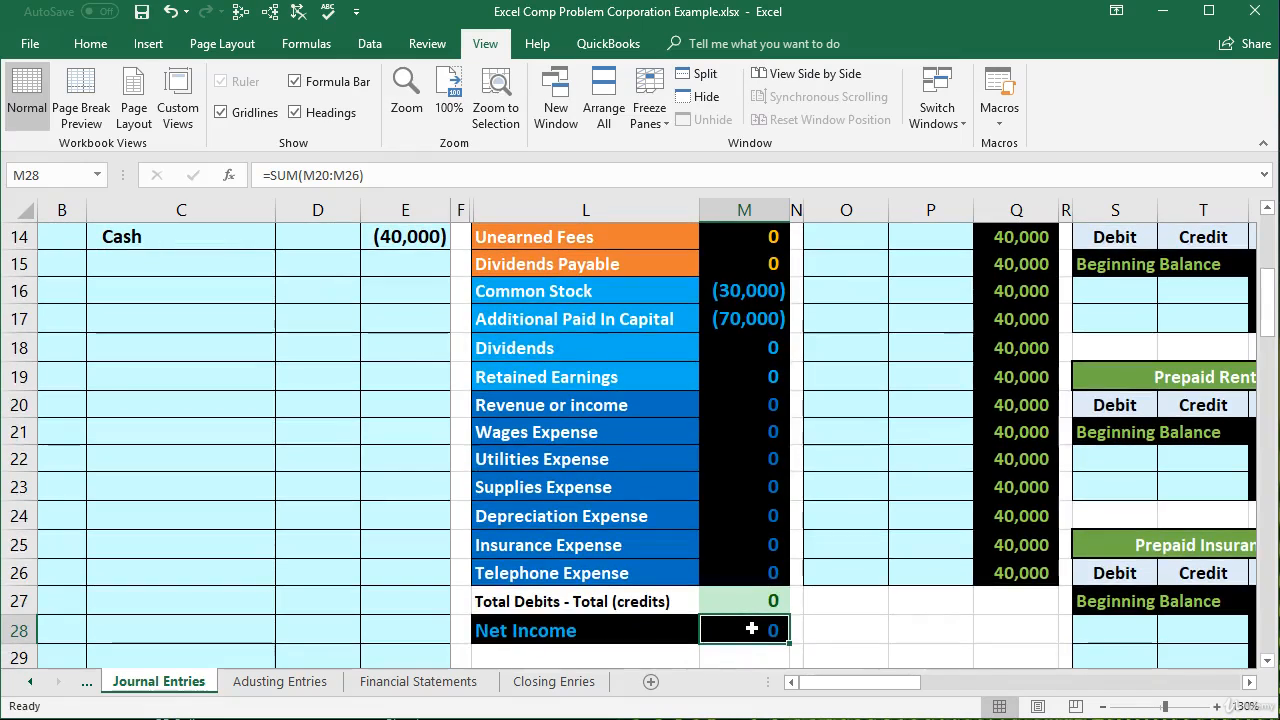
scroll(751, 629, "up", 4)
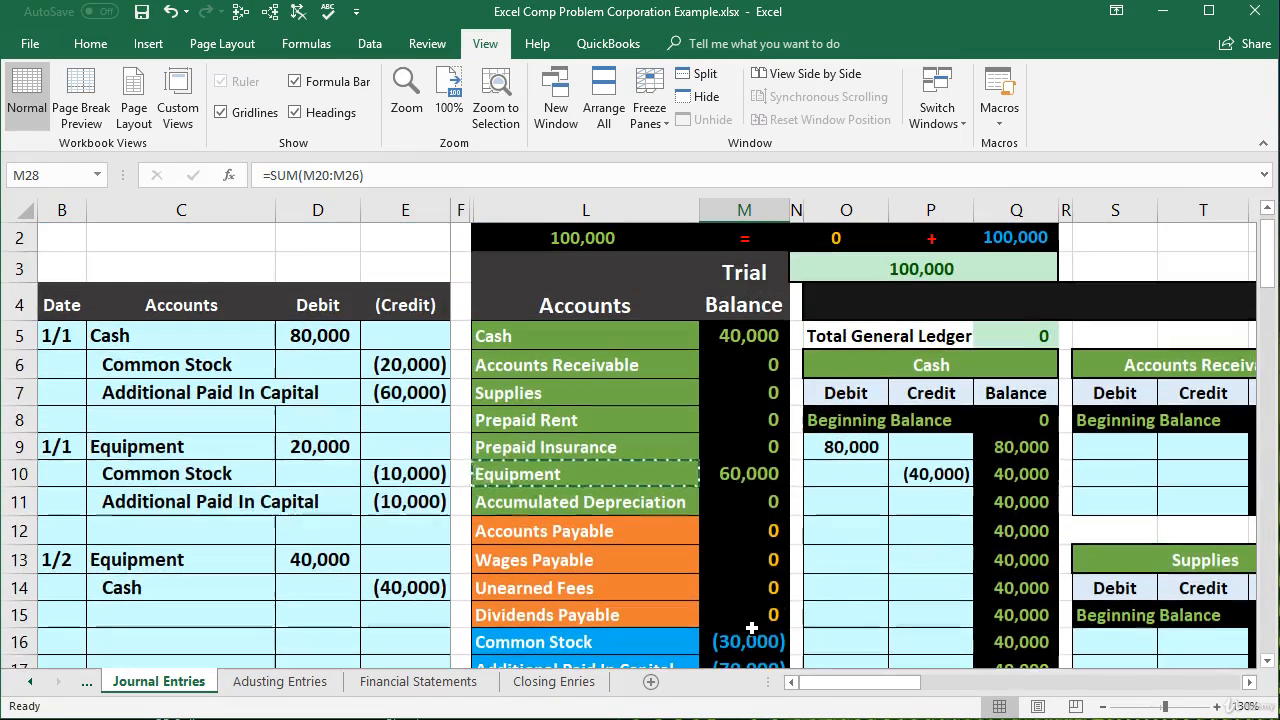
Step: Review the Equipment balance in M10, the revenue and expense balances in M20:M26, and the Net Income formula in M28
left_click(741, 470)
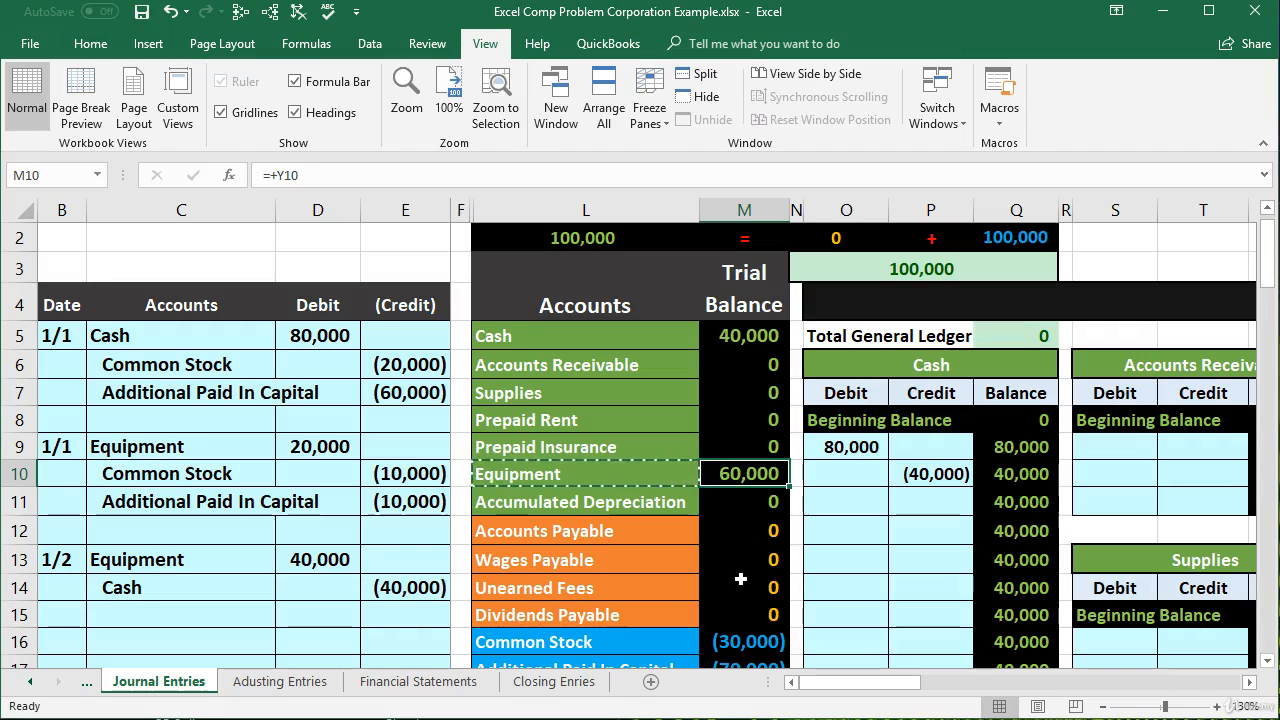
scroll(741, 578, "down", 3)
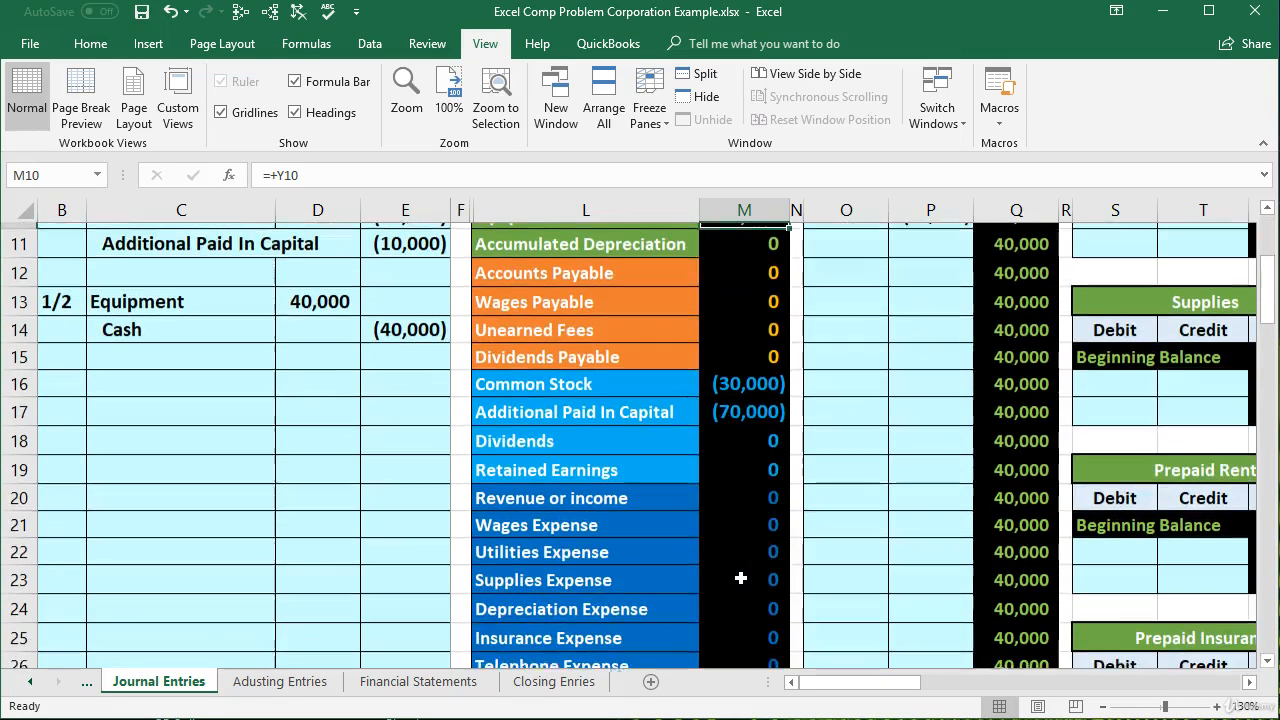
left_click_drag(746, 493, 749, 579)
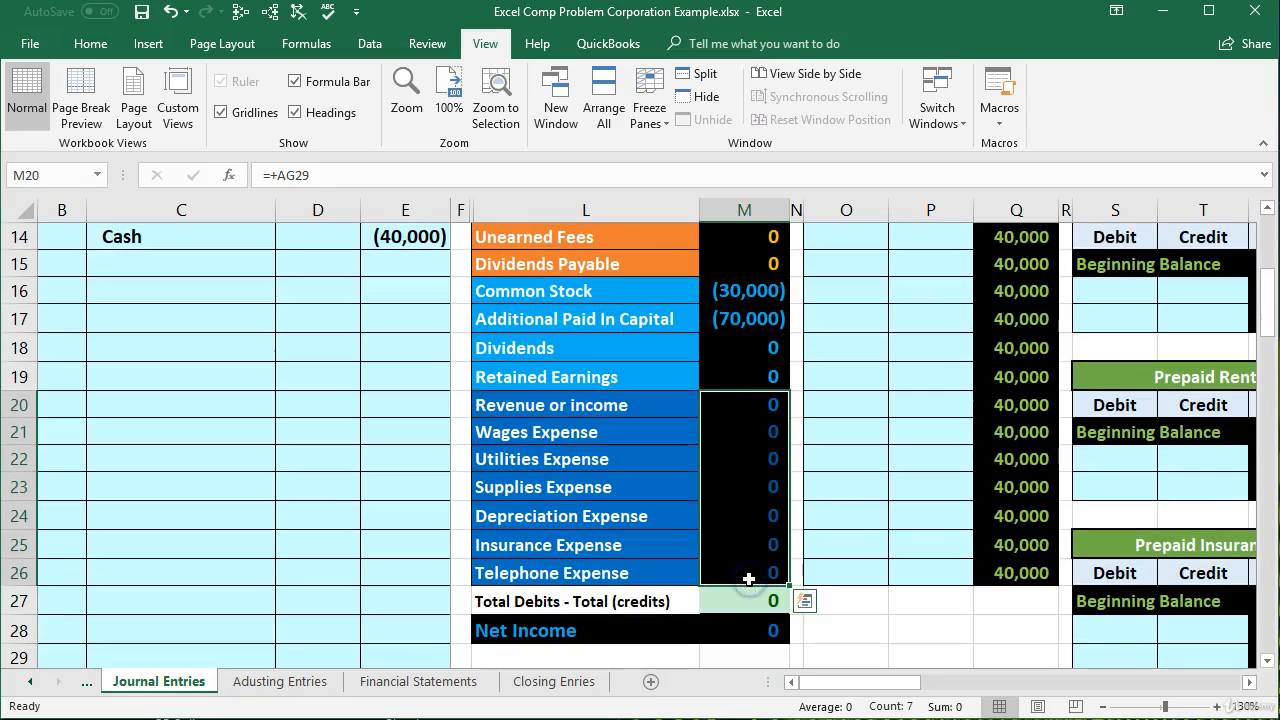
double_click(754, 630)
key("Return")
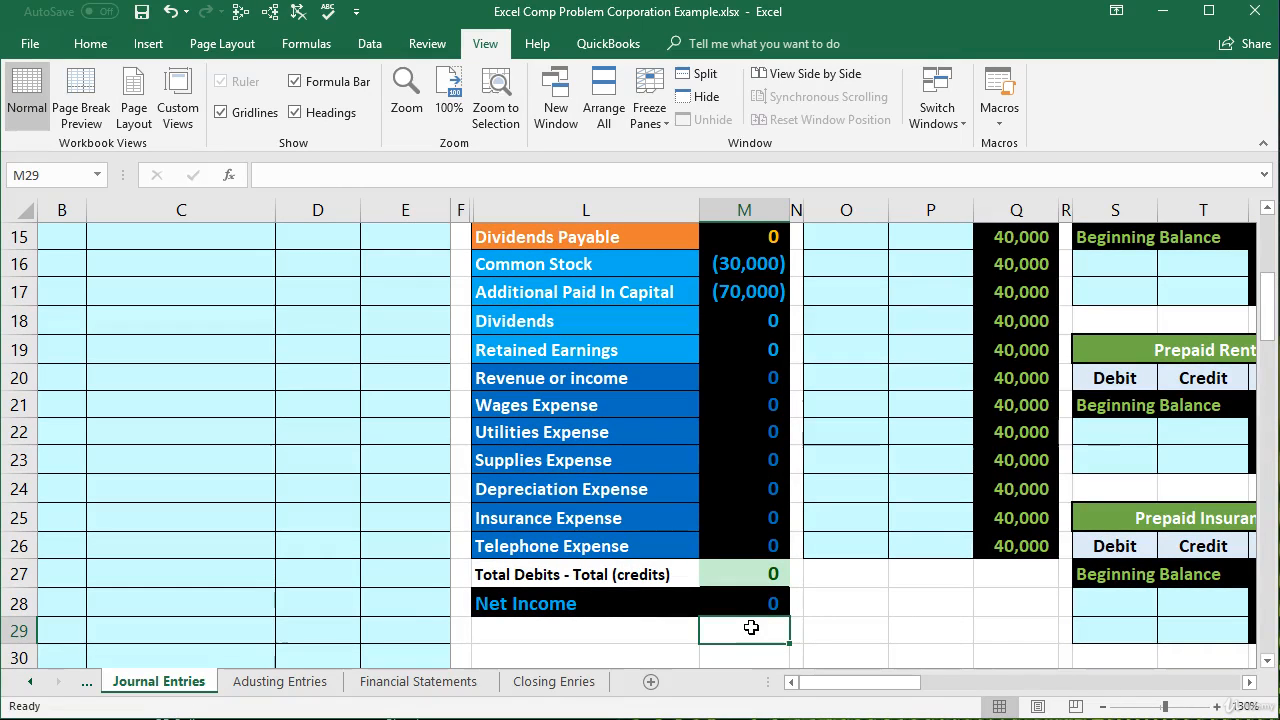
scroll(751, 627, "up", 3)
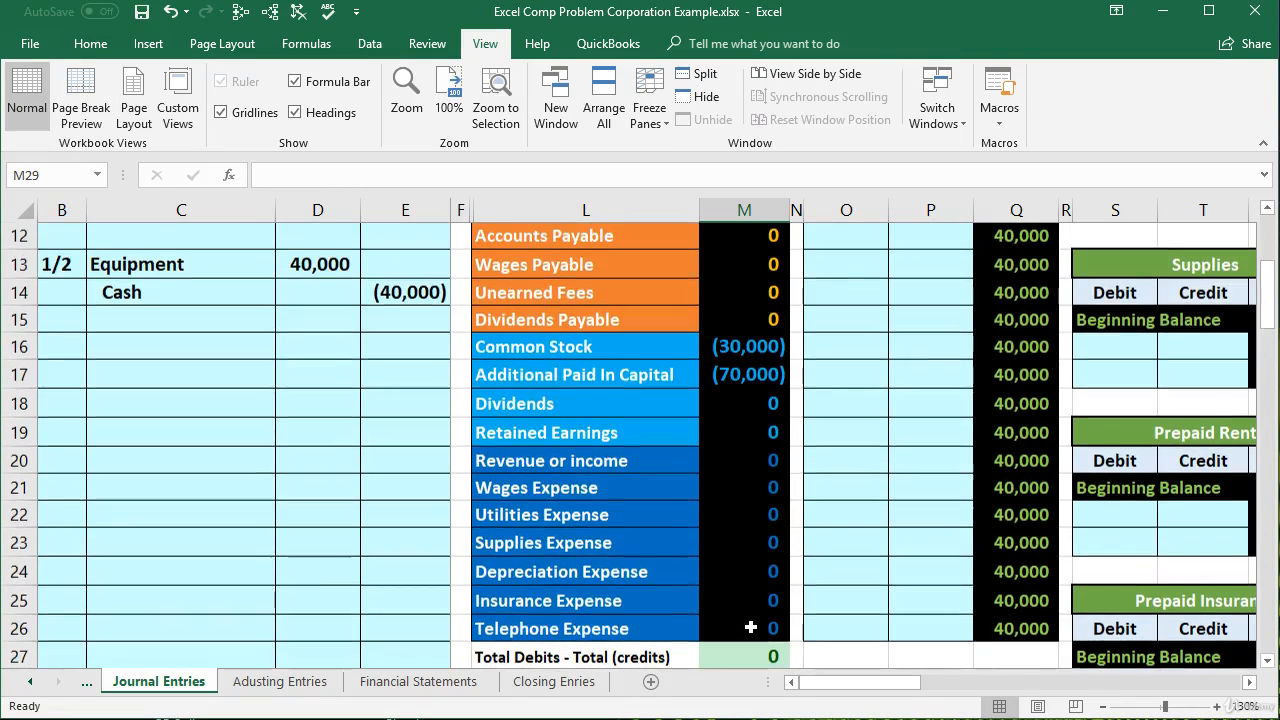